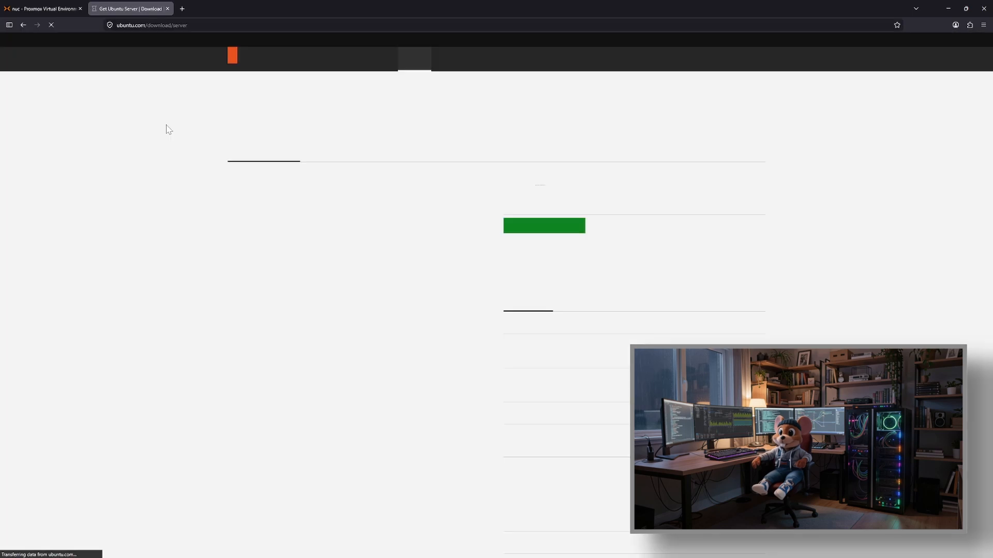
Step: Copy the download link for the Ubuntu Server 24.04.4 LTS ISO from the Ubuntu site and close that page
click(533, 222)
right_click(433, 149)
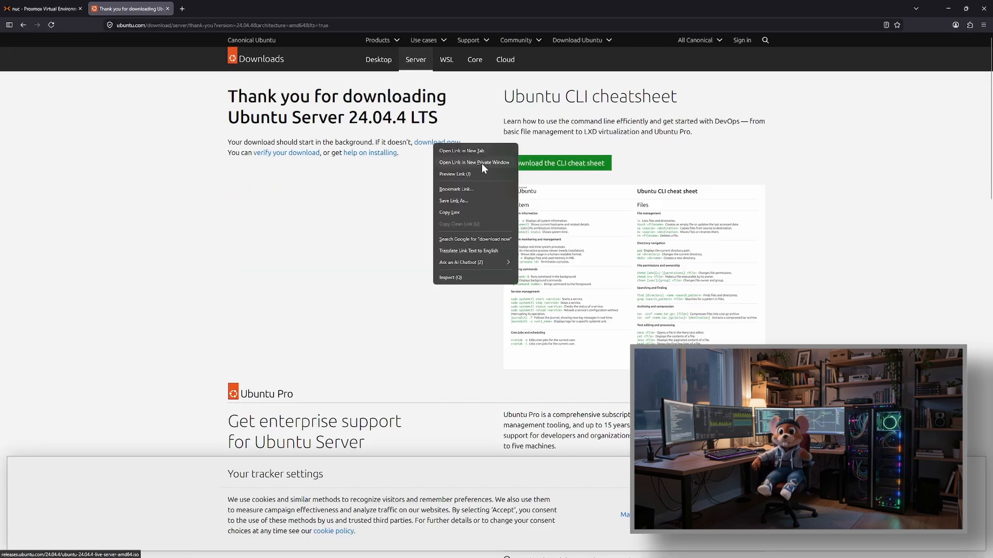
click(467, 206)
click(150, 205)
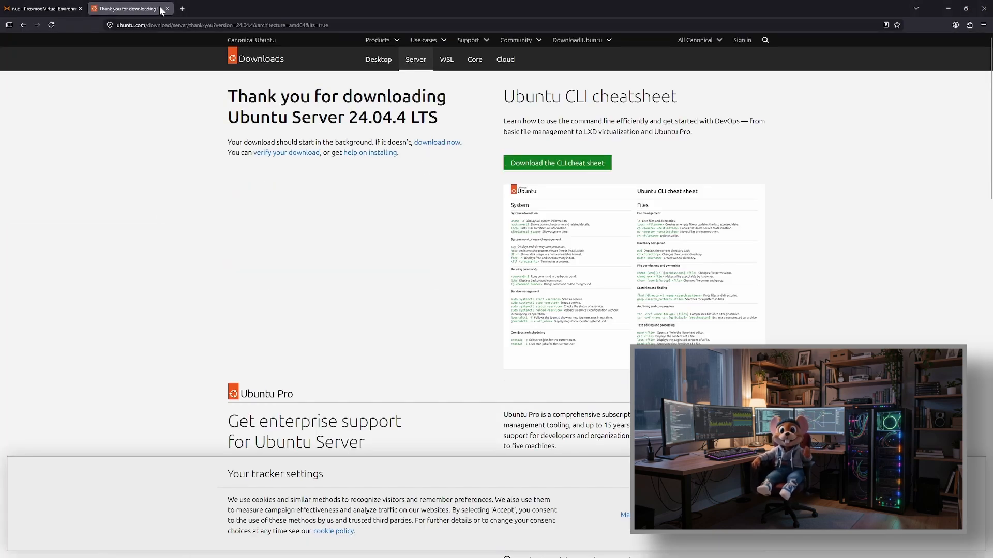
click(167, 8)
Step: Download ubuntu-24.04.4-live-server-amd64.iso from the copied URL into the ISO images of the nuc node's local storage
click(58, 82)
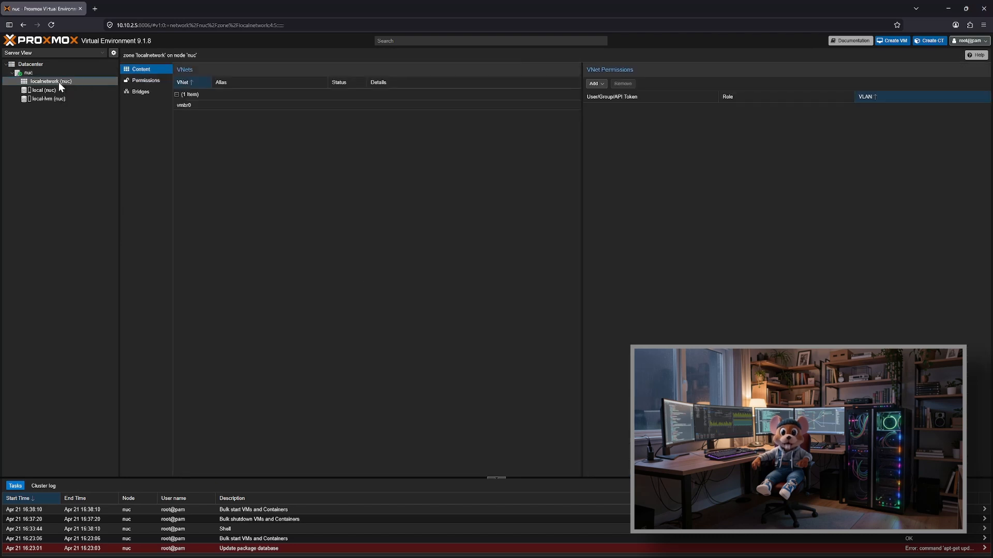
click(67, 91)
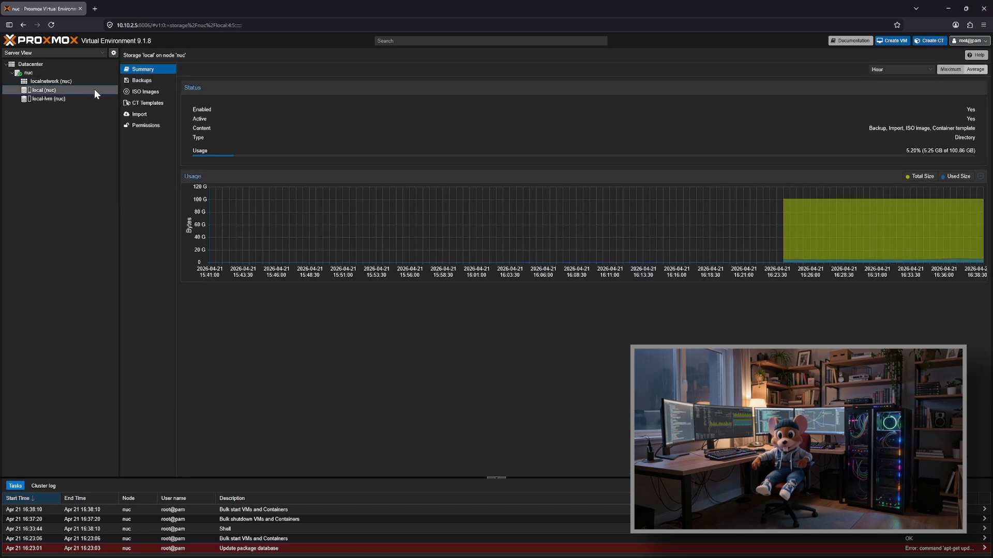
click(145, 91)
click(229, 69)
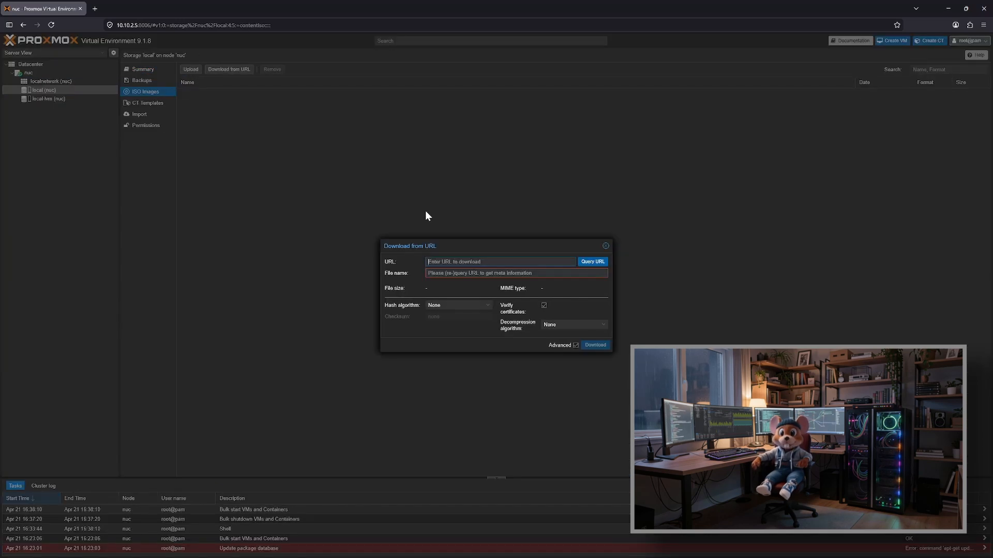
key(ctrl+v)
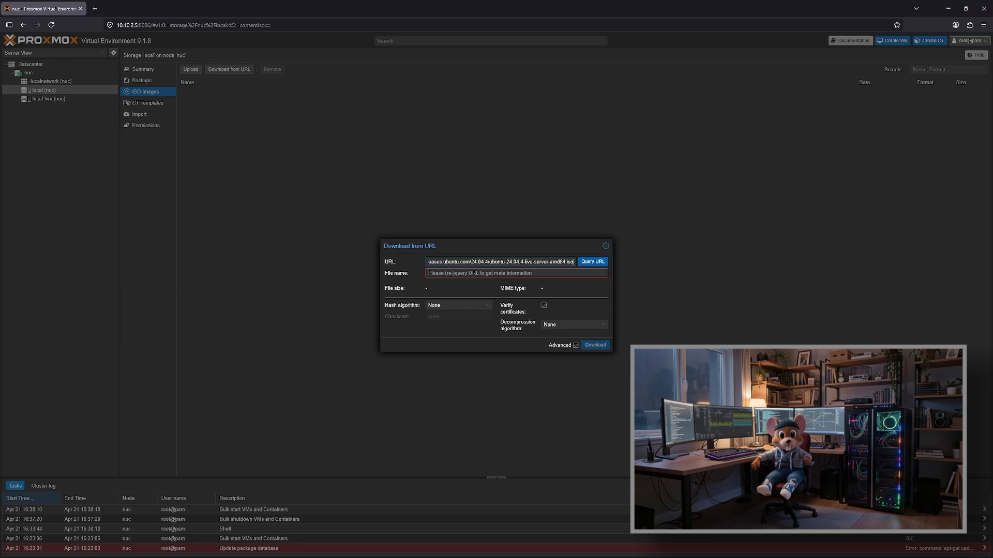
click(594, 262)
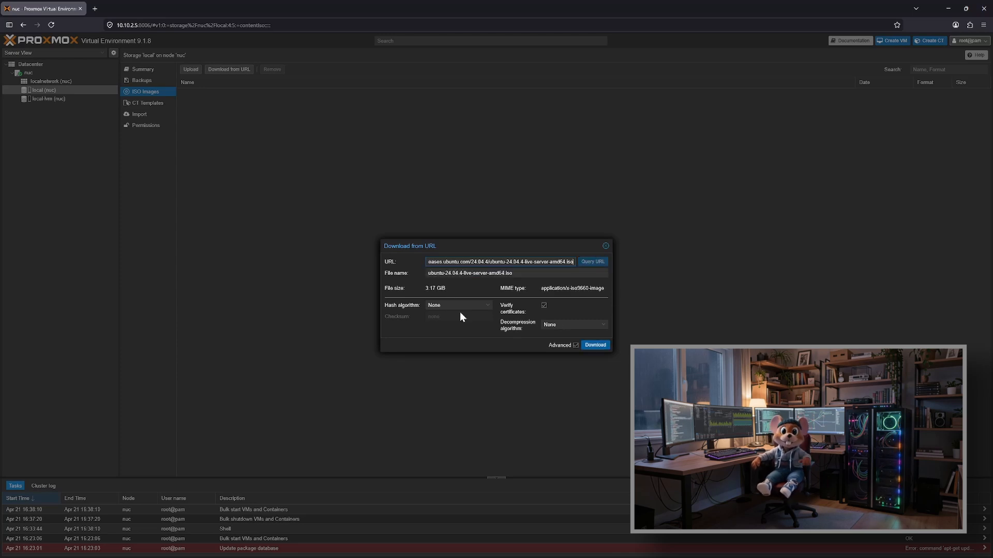
click(595, 346)
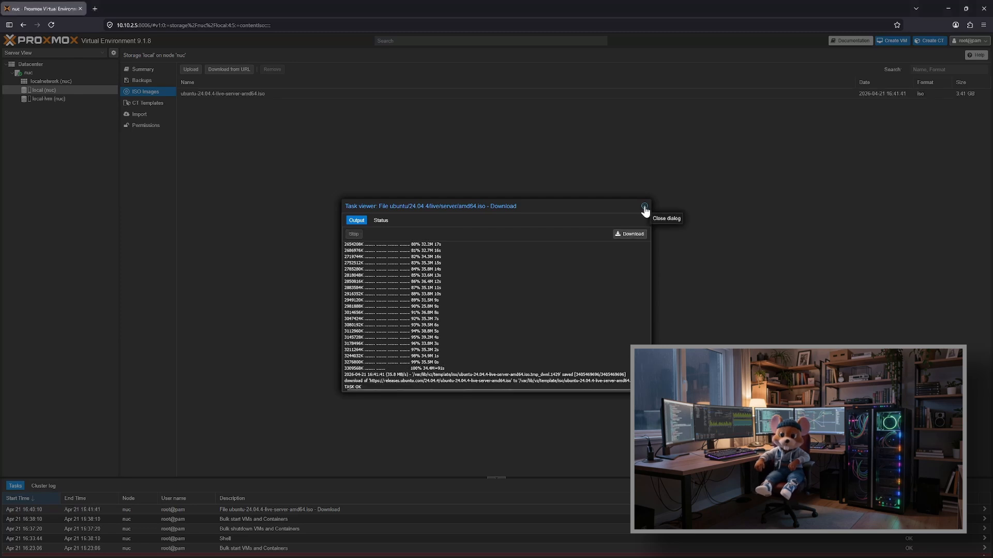
click(644, 206)
Step: Start creating a virtual machine on the nuc node and name it pihole
click(29, 73)
click(892, 40)
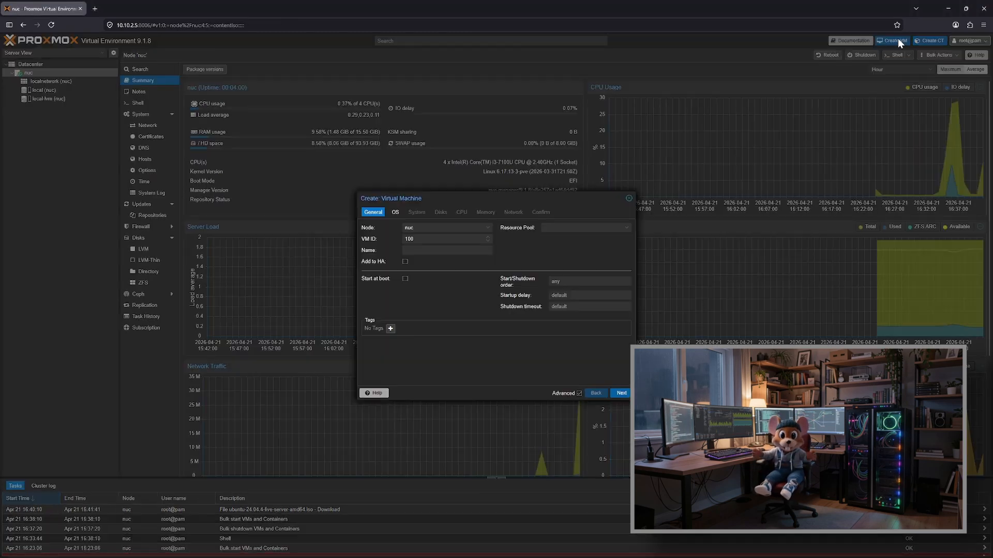
click(446, 250)
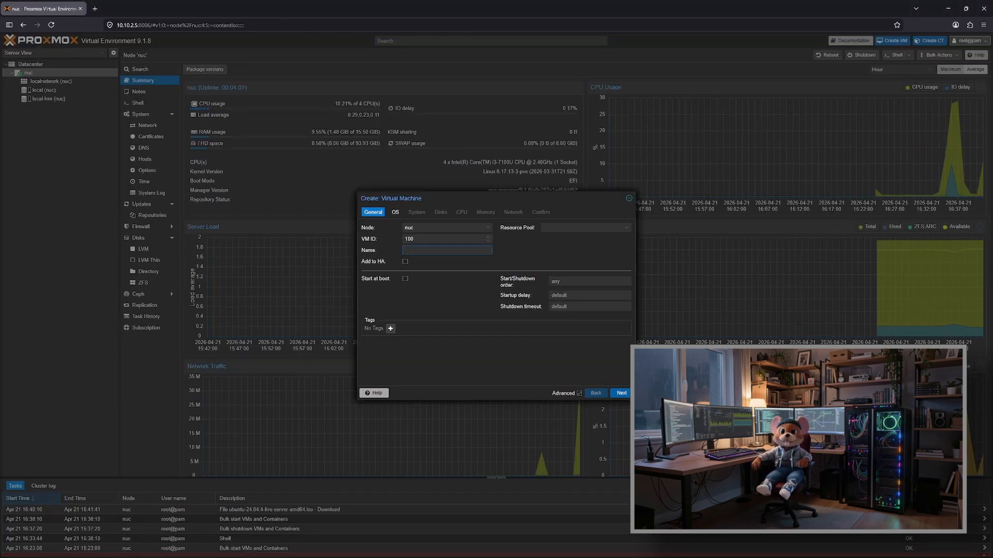
text(pih)
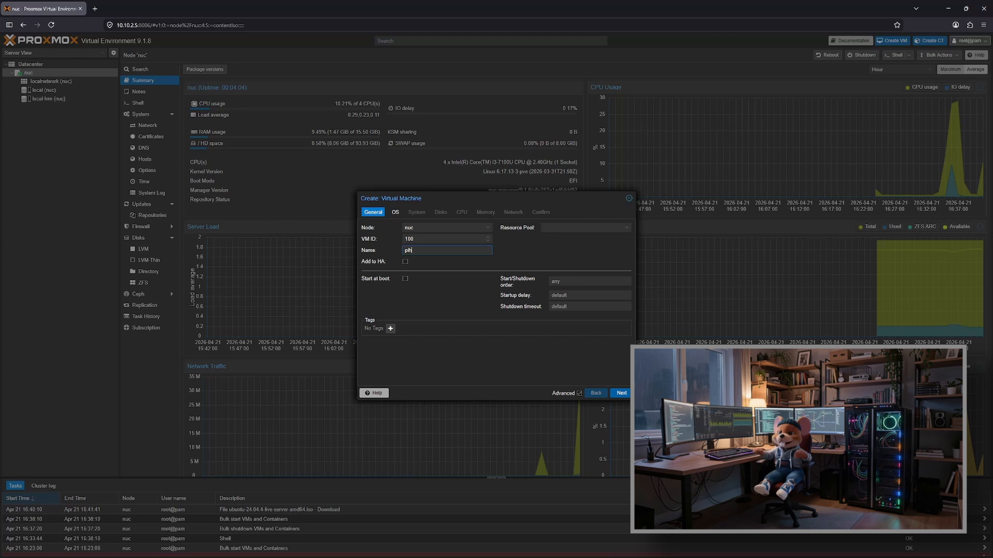
text(ole)
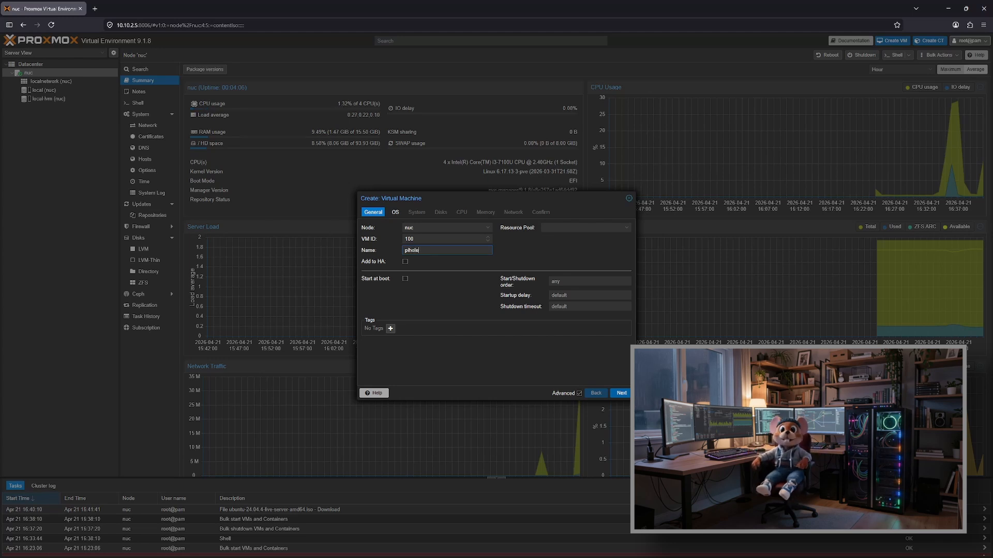
click(621, 394)
Step: Choose ubuntu-24.04.4-live-server-amd64.iso as the virtual machine's installation image
click(468, 253)
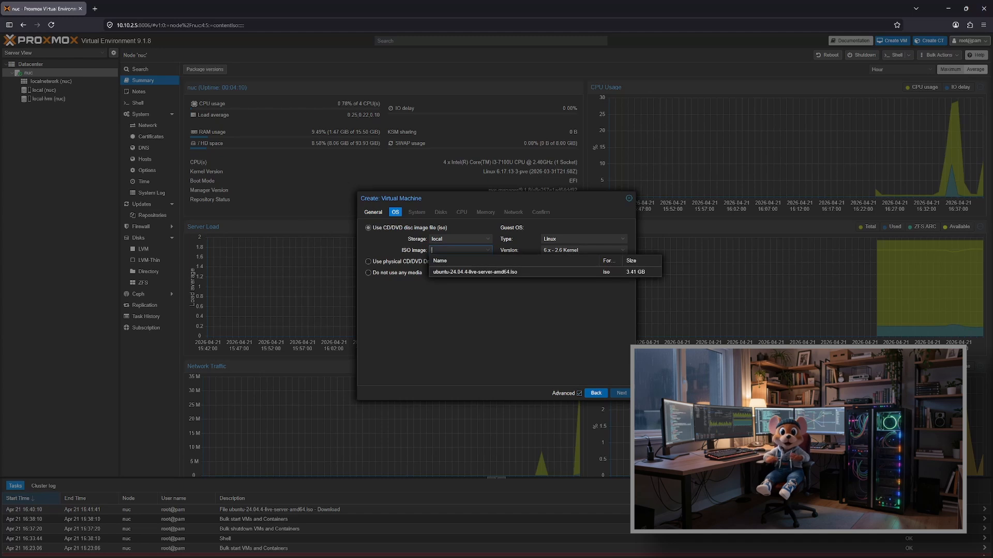
click(472, 269)
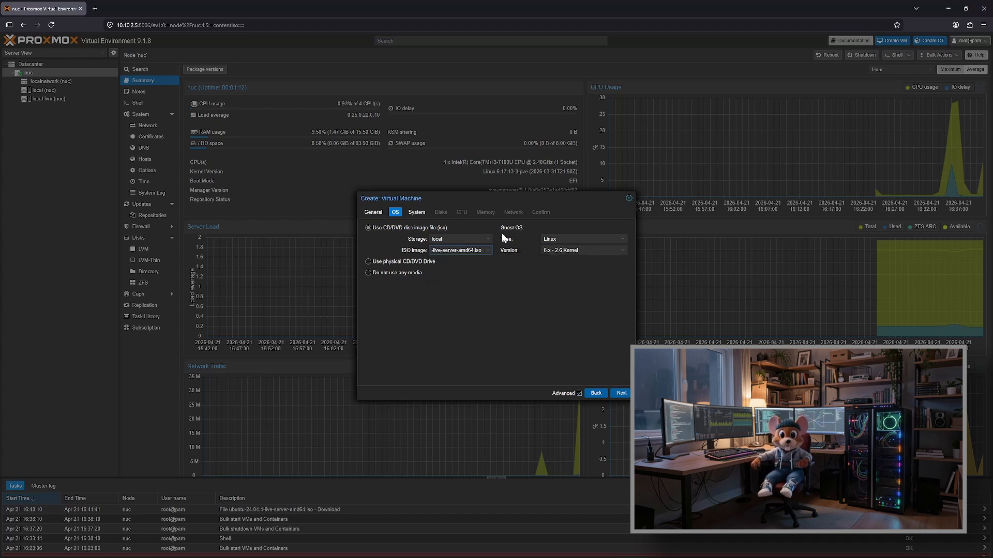
click(621, 394)
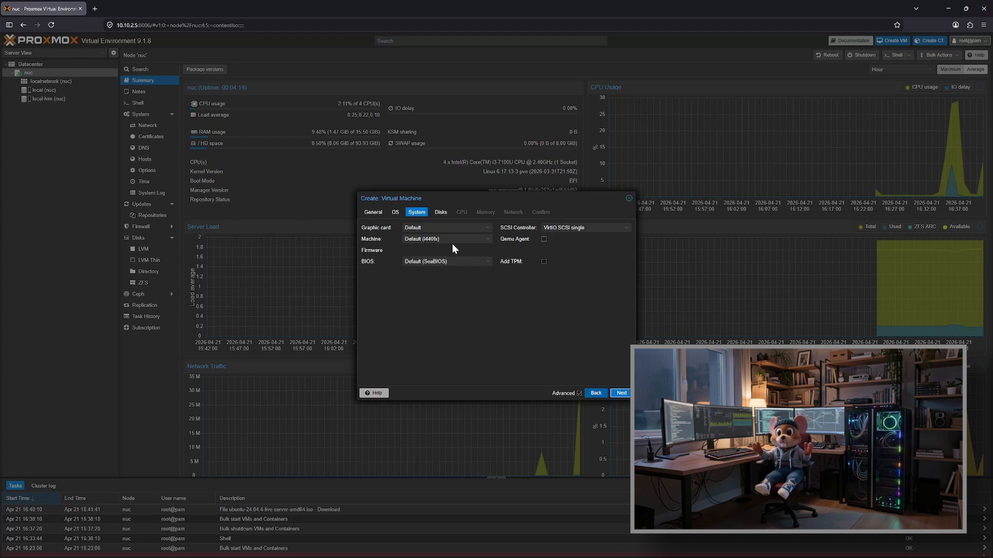
Step: Set the virtual machine's machine type to q35 and enable the Qemu Agent
click(439, 238)
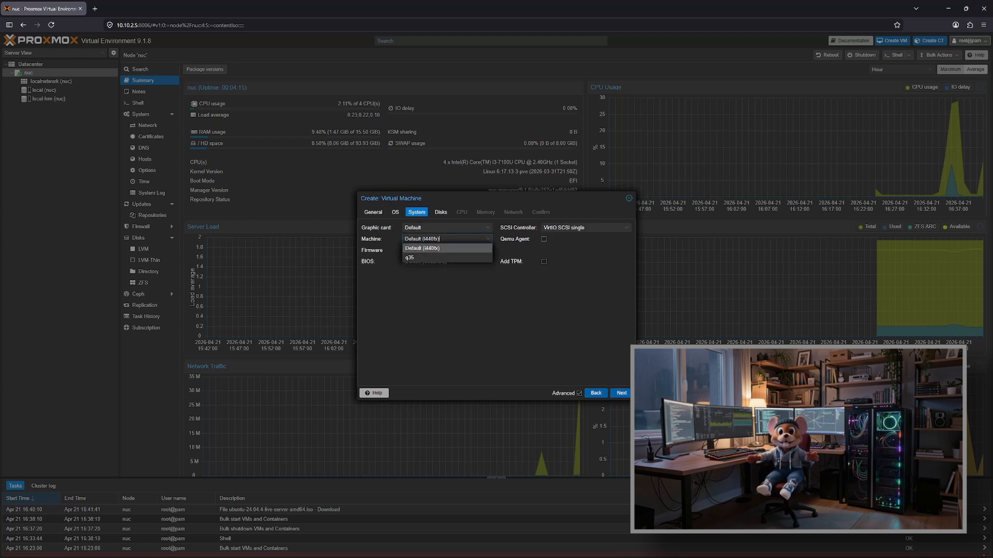
click(432, 257)
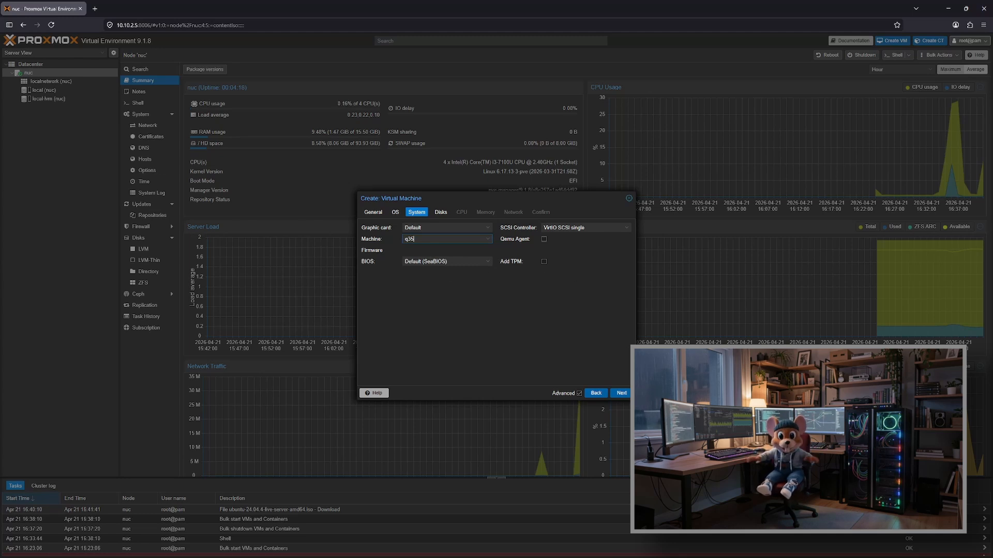
click(544, 239)
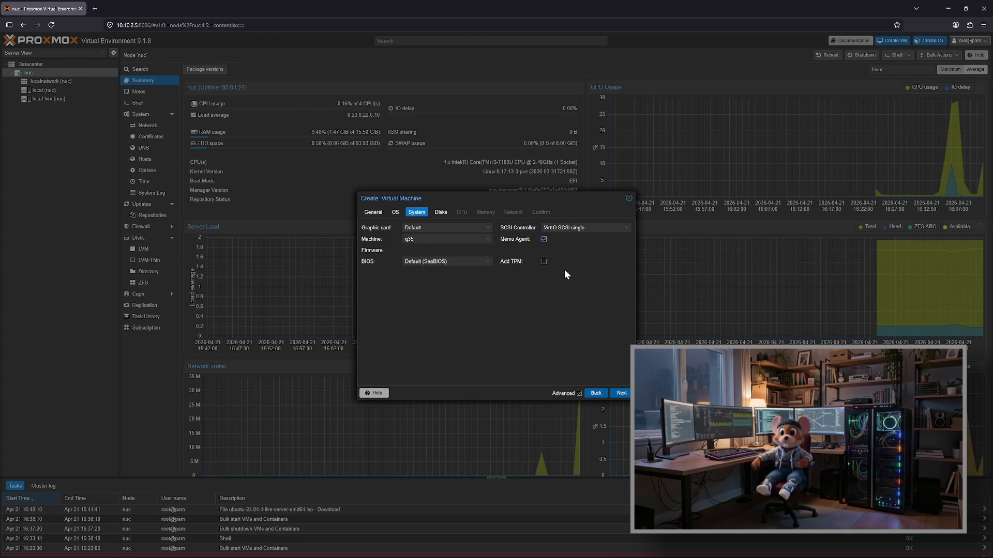
click(622, 393)
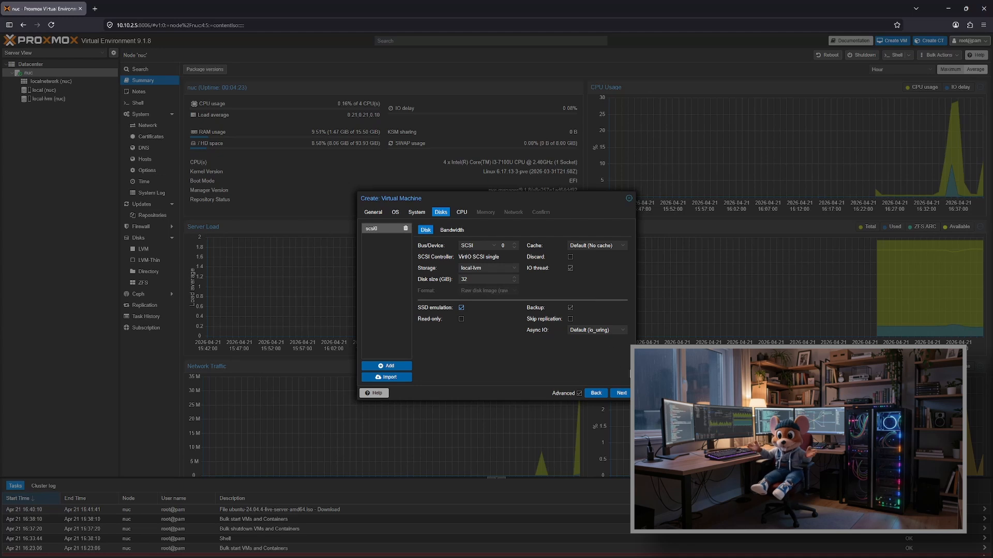
Step: Enable SSD emulation for the 32 GiB SCSI disk and set the CPU to 2 cores
click(621, 393)
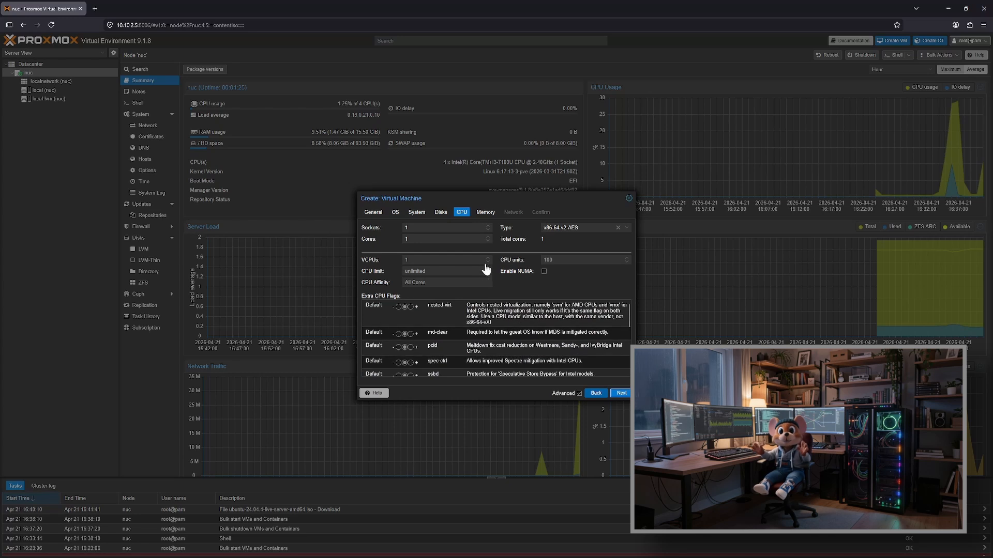
click(487, 236)
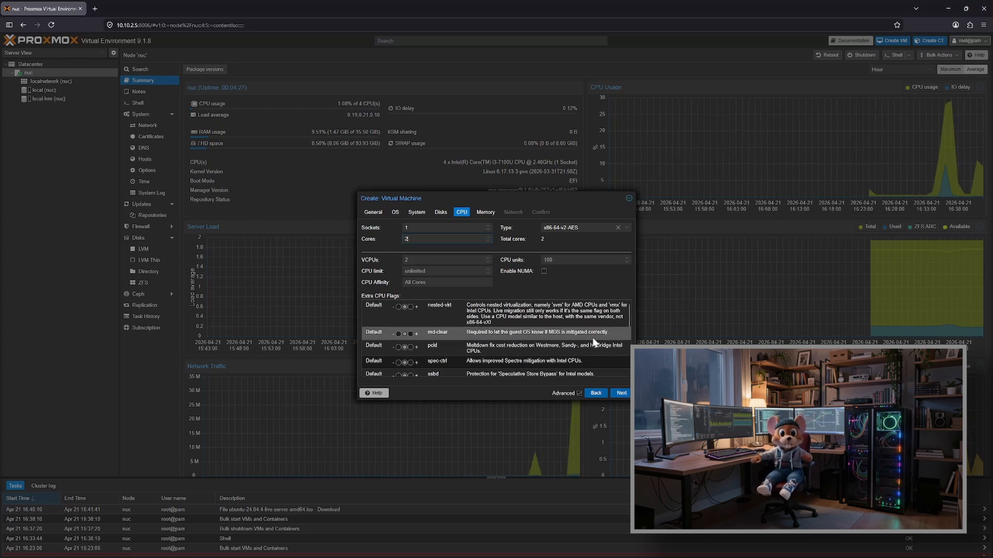
click(620, 393)
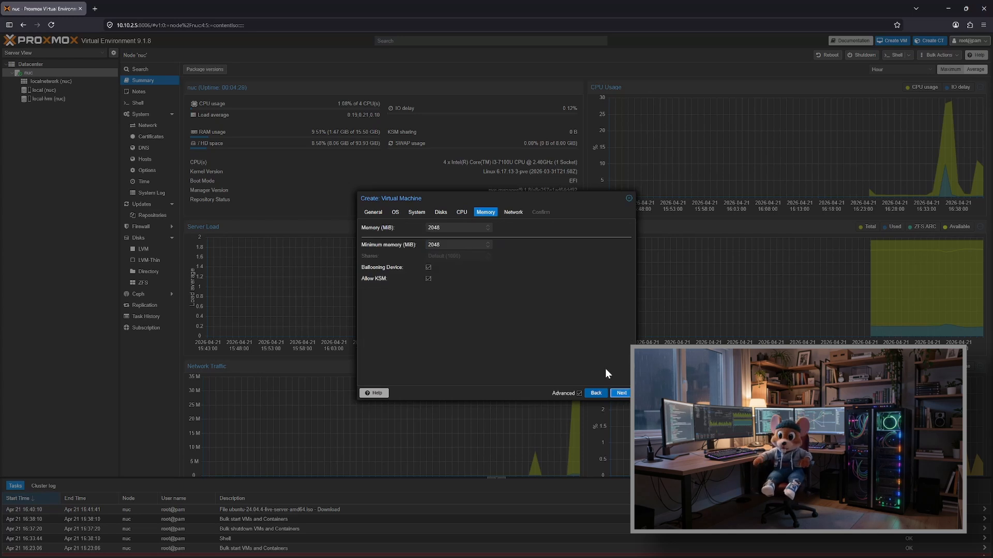
Step: Accept 2048 MiB of memory and the vmbr0 VirtIO network settings, and finish creating the virtual machine
click(622, 394)
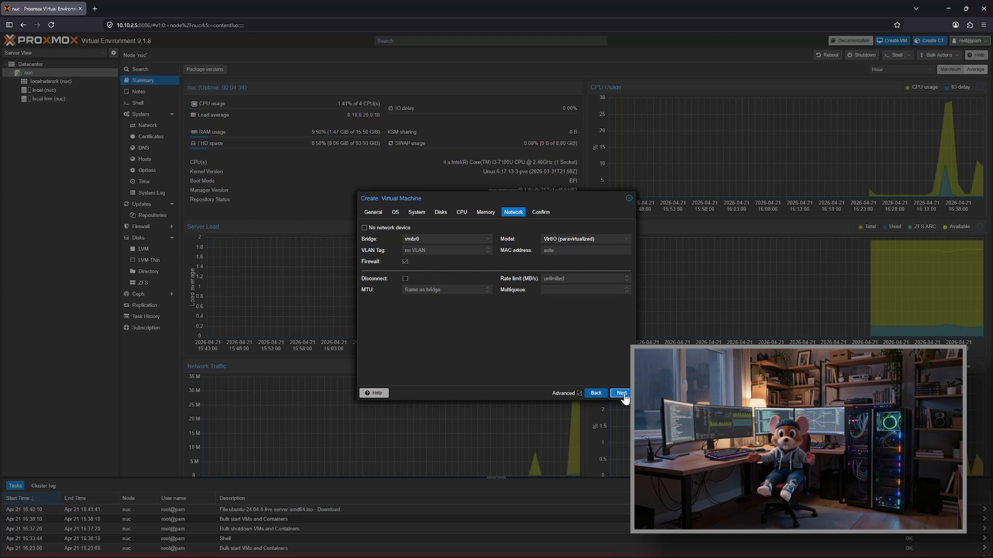
click(621, 393)
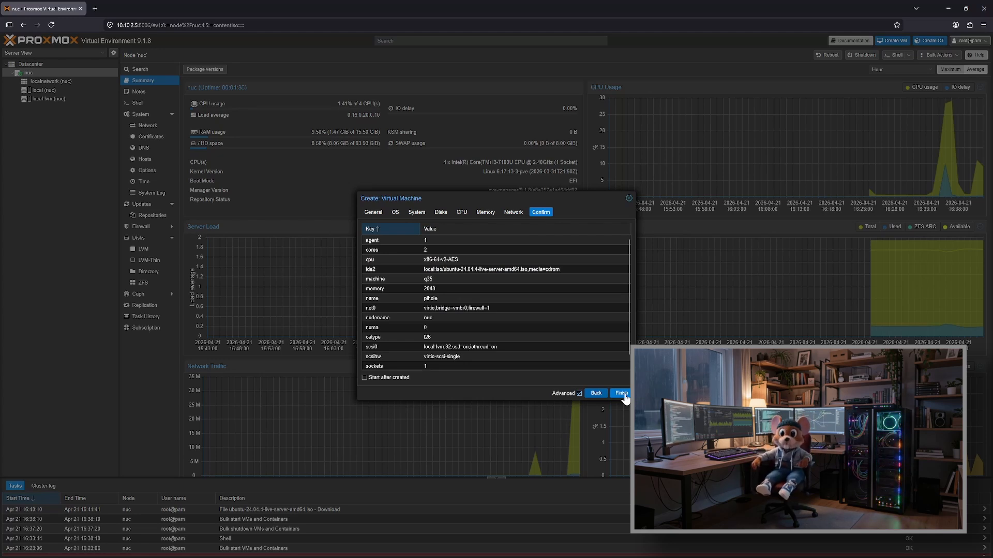
click(623, 394)
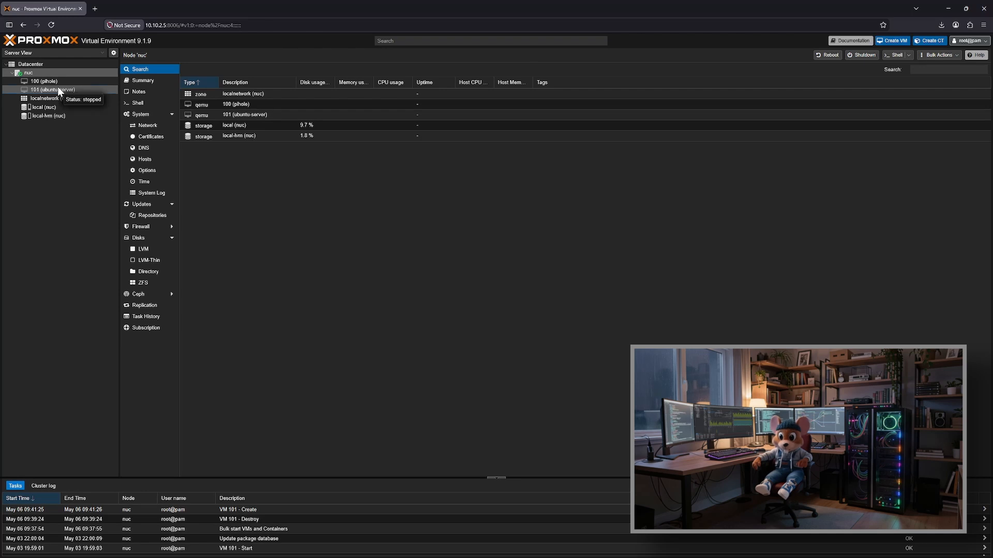
Step: Start virtual machine 101 (ubuntu-server) and open its console
click(58, 90)
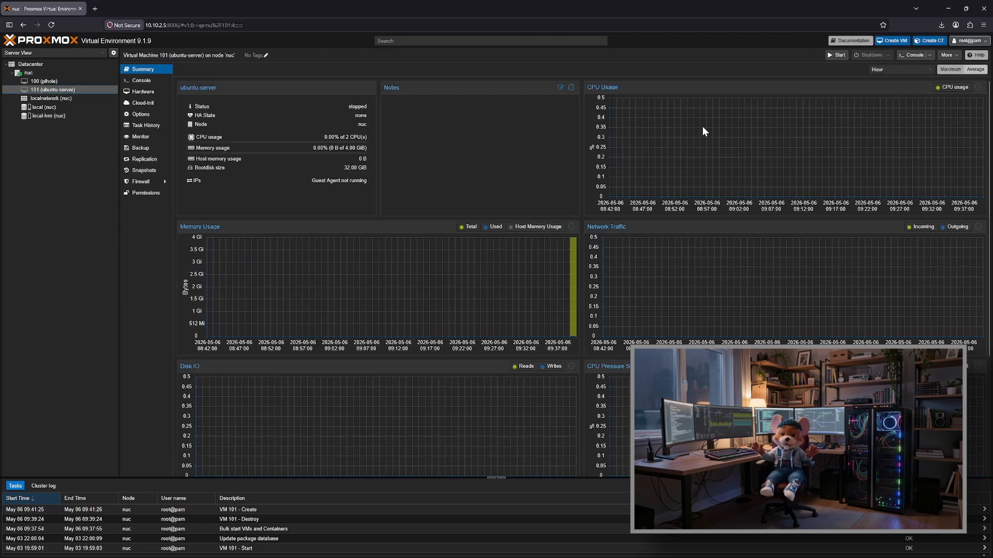
click(833, 57)
click(912, 56)
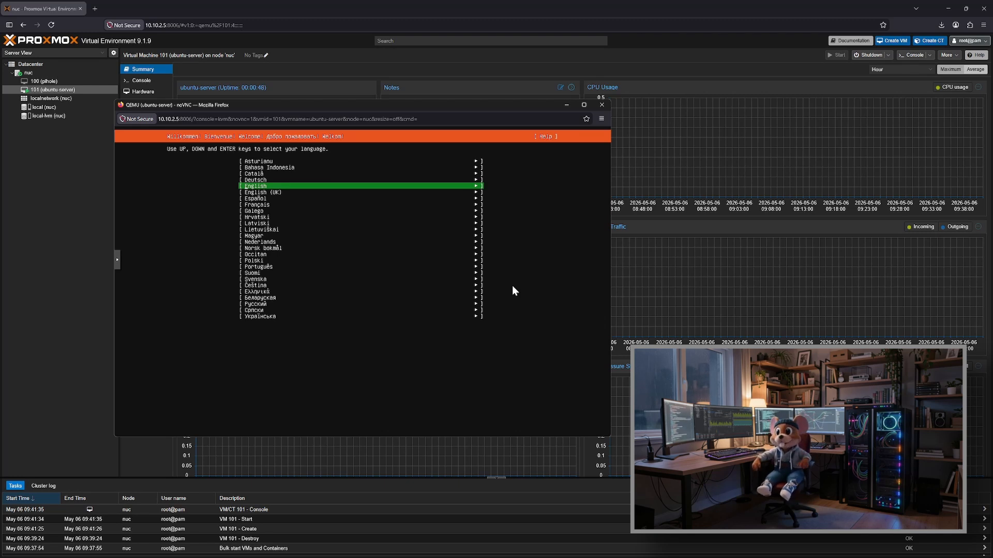
Step: Accept English as language, the English (US) keyboard layout and the standard Ubuntu Server installation base
key(Return)
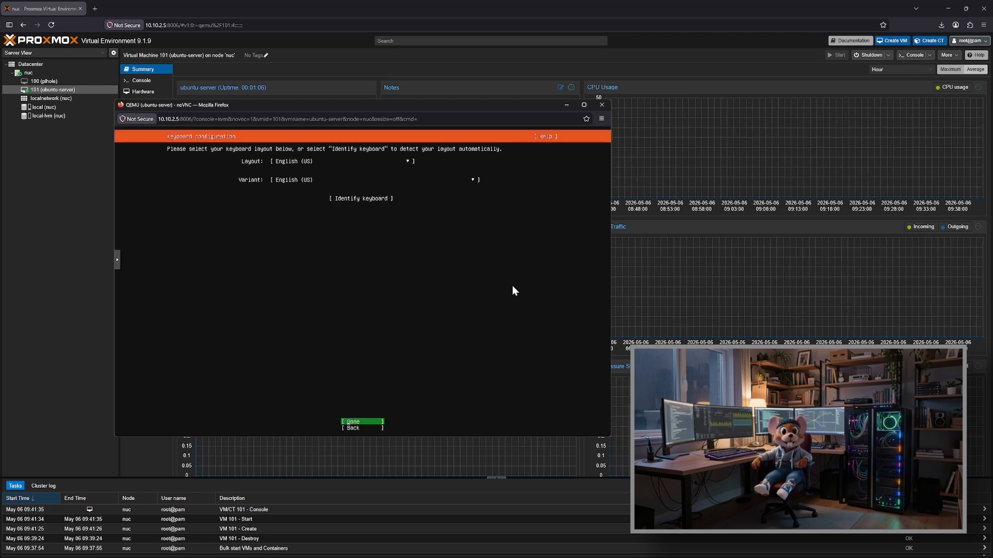
key(Return)
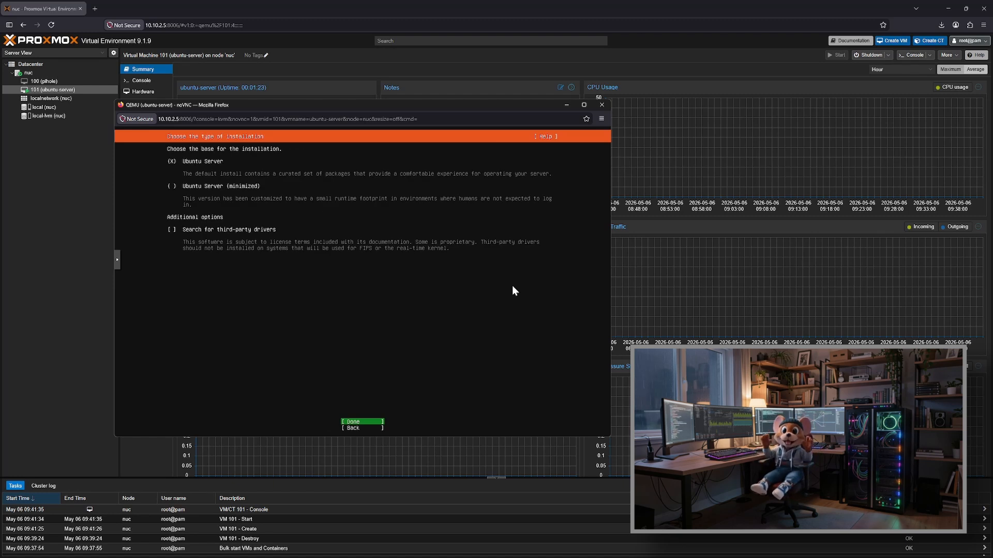
key(Return)
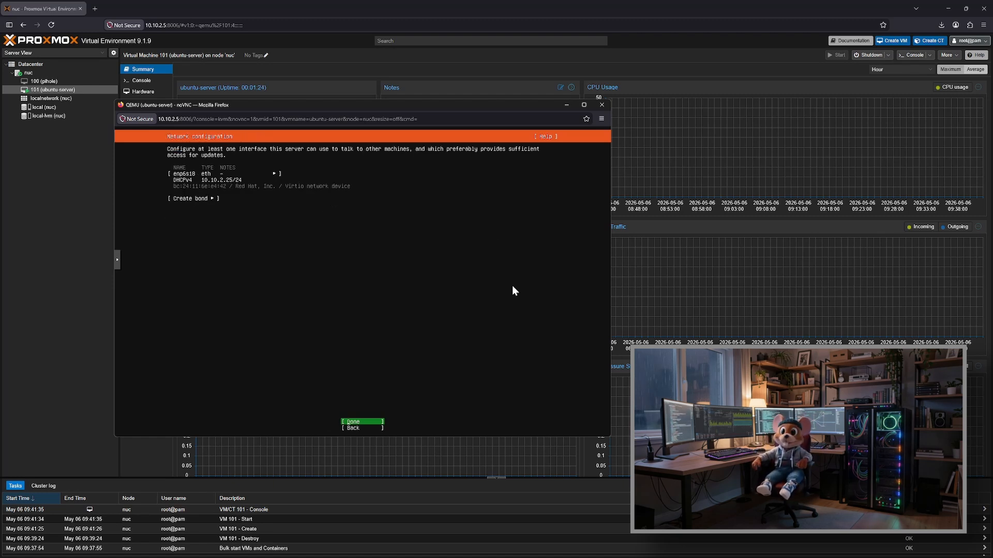
Step: Edit the IPv4 configuration of network interface enp6s18 and set its IPv4 method to Manual
key(Tab)
key(Tab)
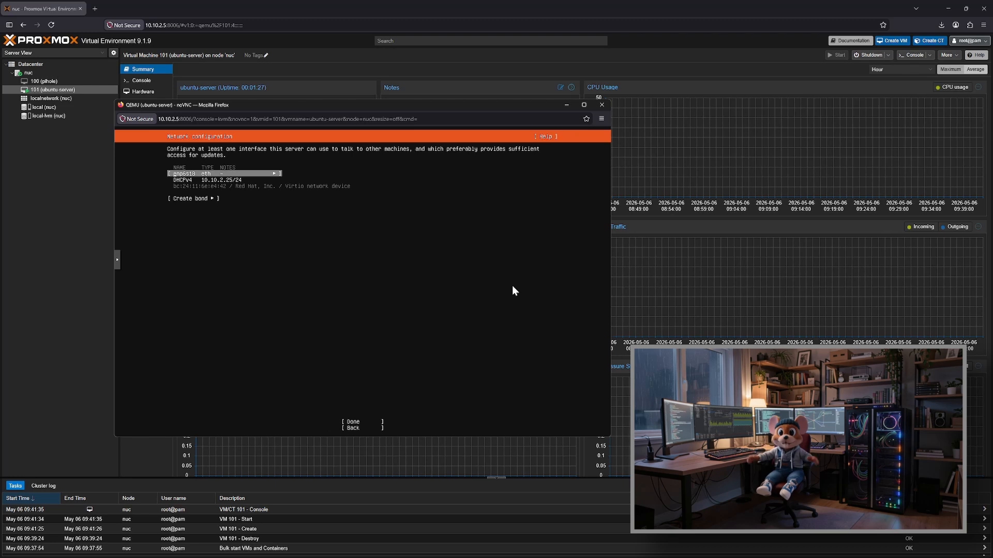
key(Down)
key(Up)
key(Return)
key(Down)
key(Down)
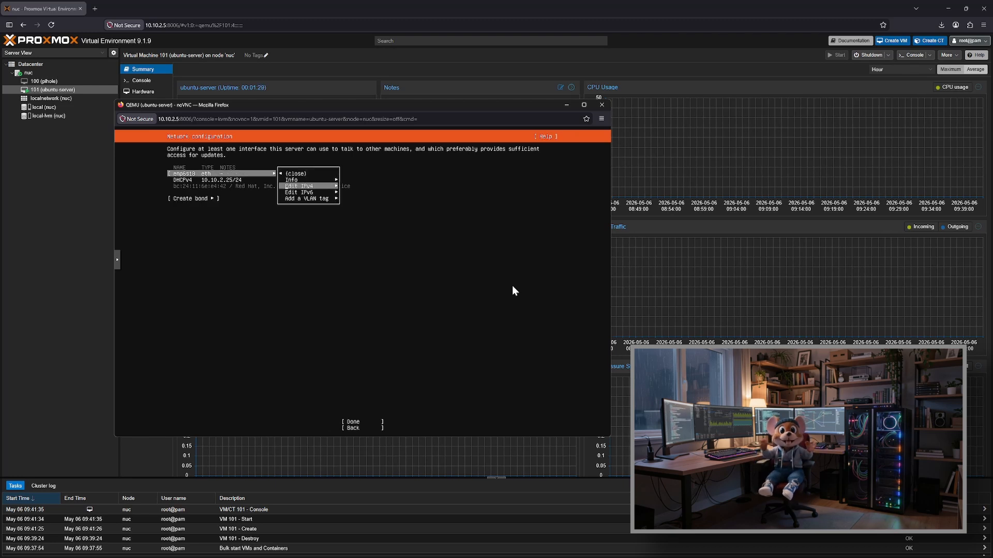
key(Return)
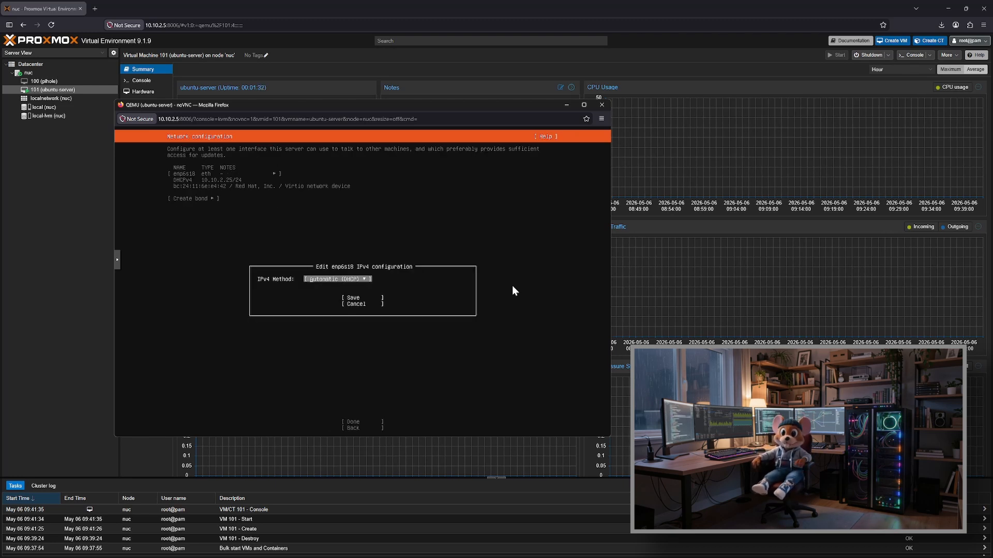
key(Return)
key(Down)
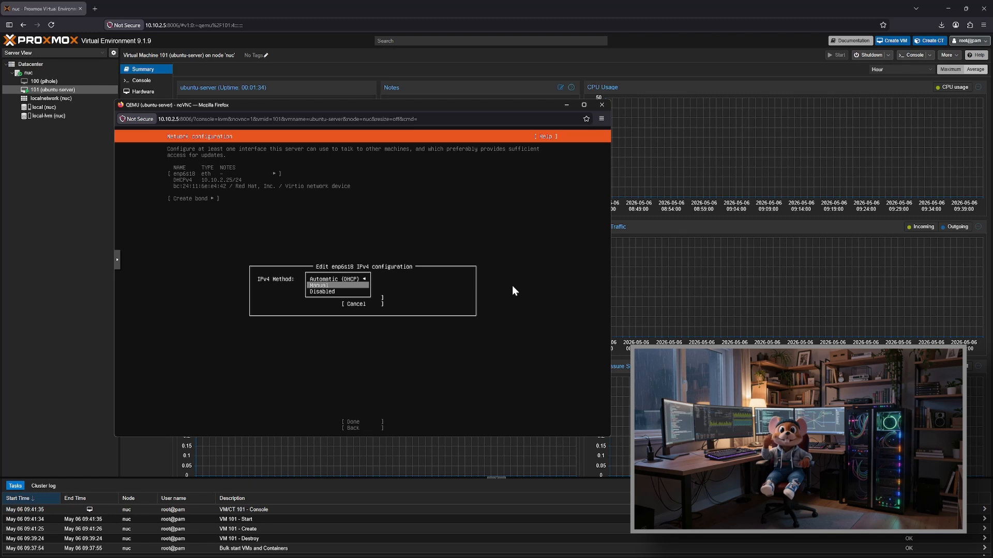
key(Return)
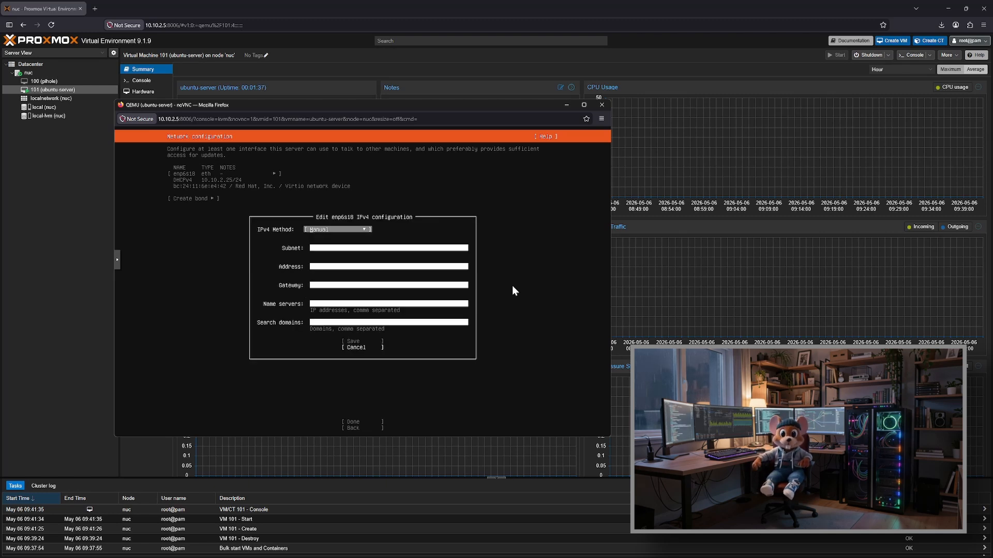
Step: Set the manual IPv4 subnet to 10.10.2.0/24 and the address to 10.10.2.7
key(Tab)
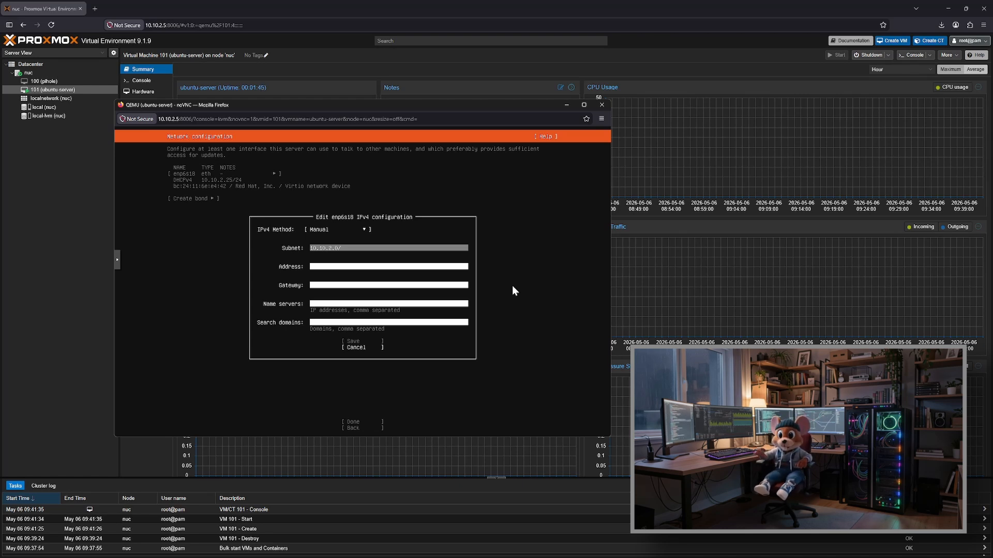
text(24)
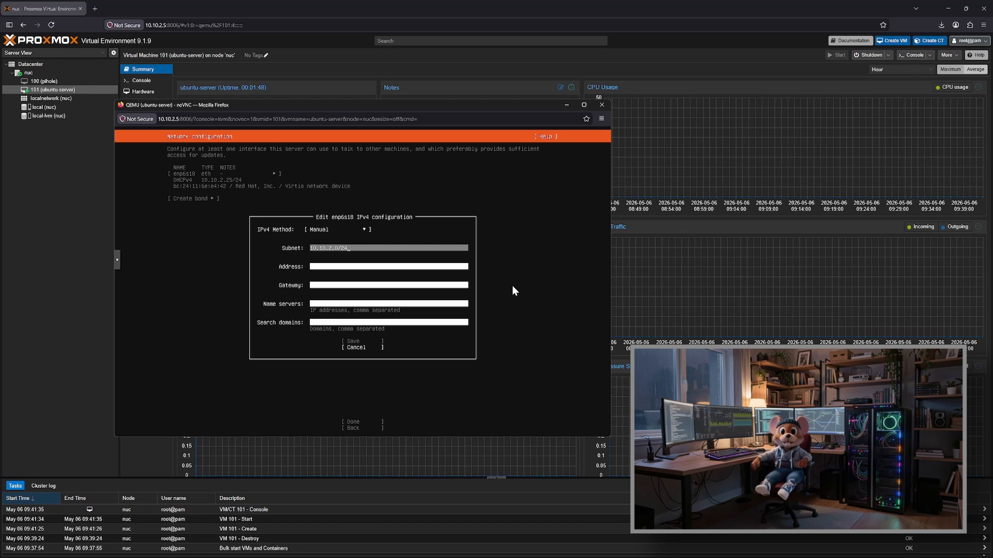
key(Tab)
text(10.10)
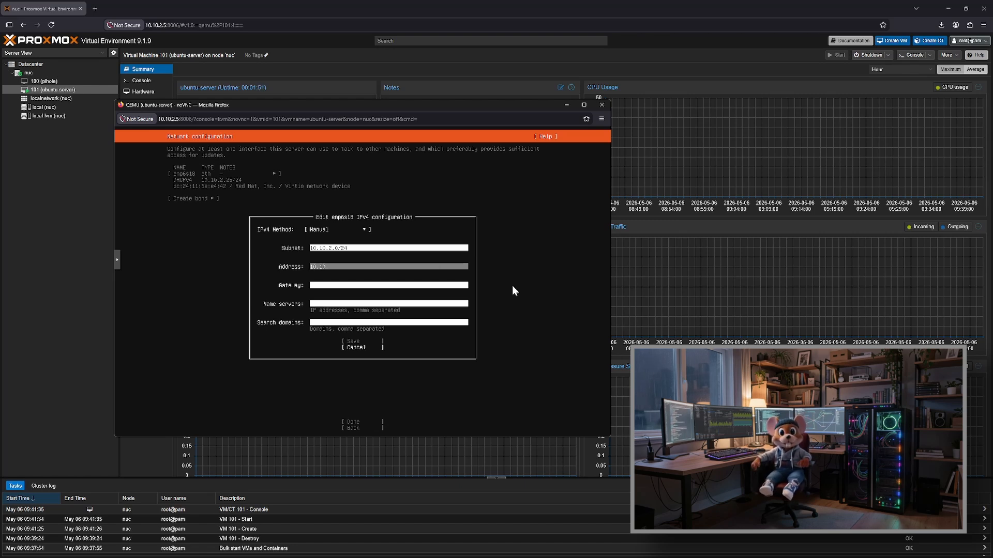
text(.2.7)
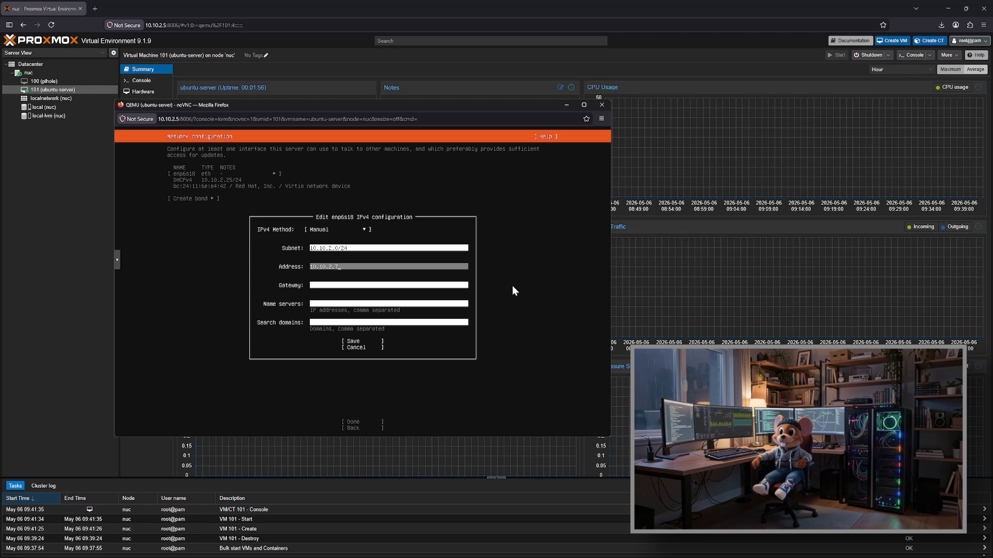
Step: Set both the gateway and the name server to 10.10.2.1, leave the search domains empty and save the IPv4 configuration
key(Tab)
text(10)
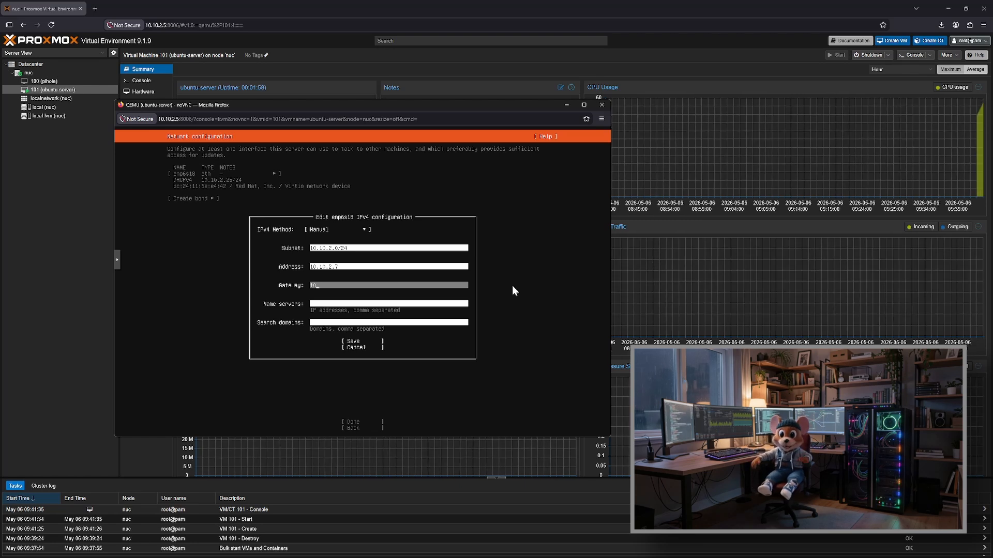
text(.10.2.1)
key(Tab)
text(10.1)
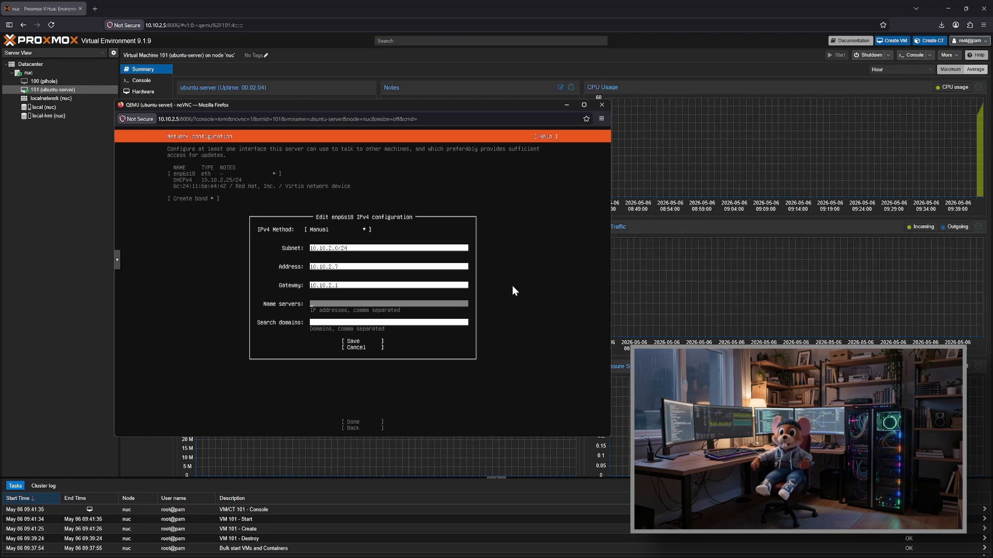
text(0.2.1)
key(Tab)
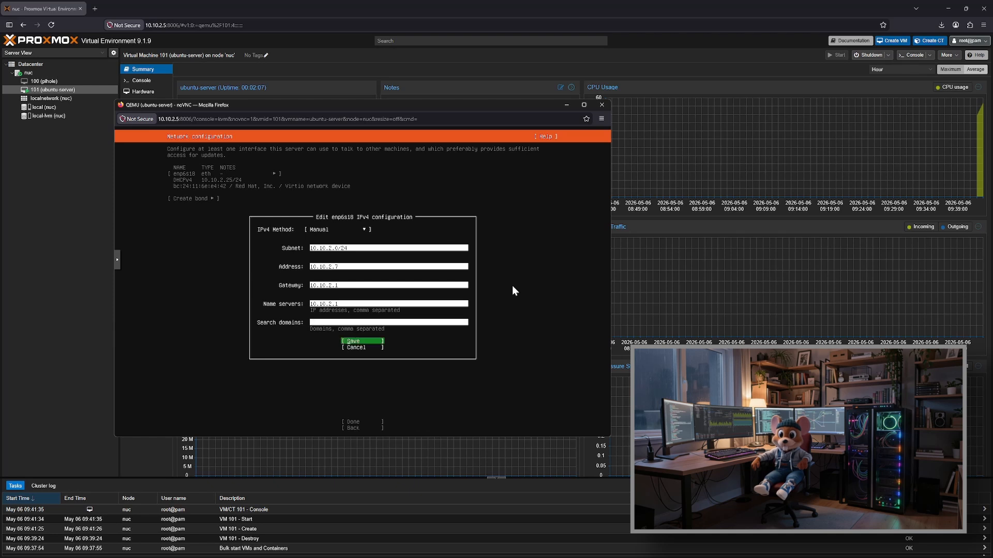
key(Tab)
key(Return)
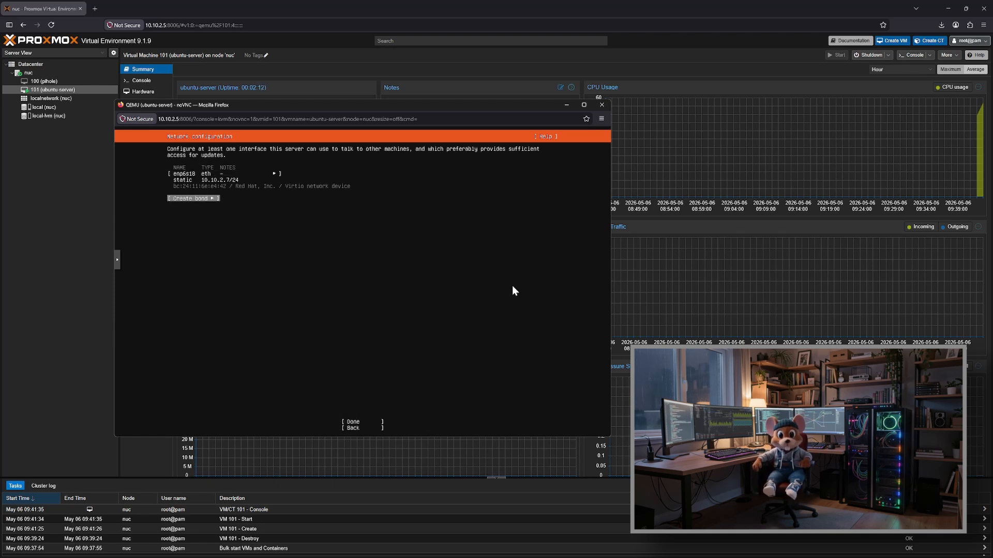
Step: Accept the network configuration, leave the proxy address blank and keep the default Ubuntu archive mirror
key(Return)
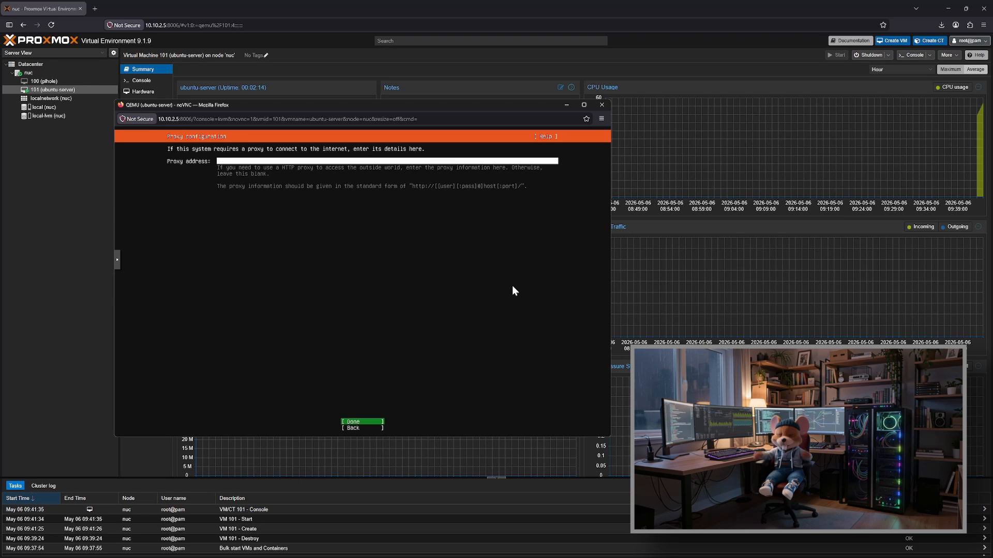
key(Return)
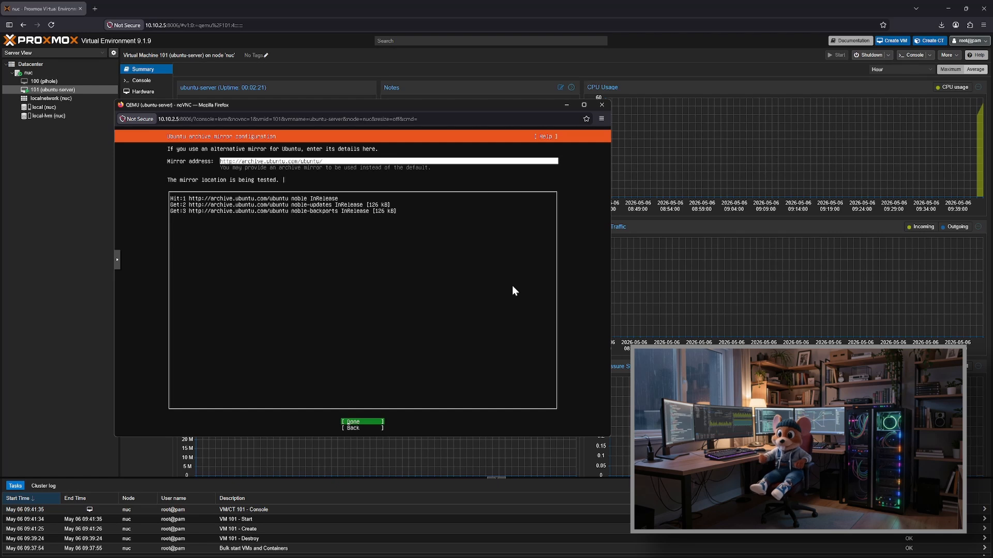
key(Return)
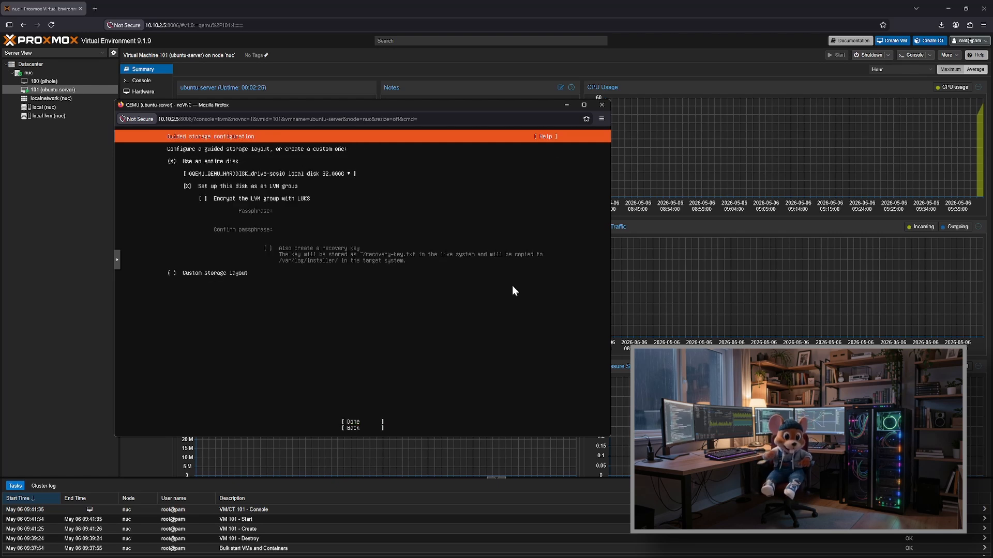
Step: Accept the guided storage layout using the entire disk as an LVM group and confirm writing it to the disk
key(Tab)
key(Tab)
key(Tab)
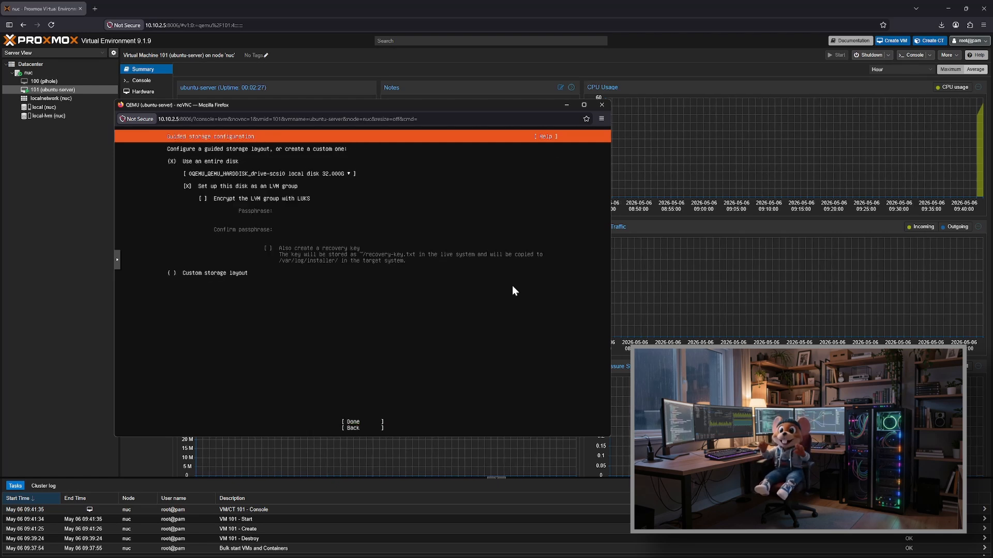
key(Return)
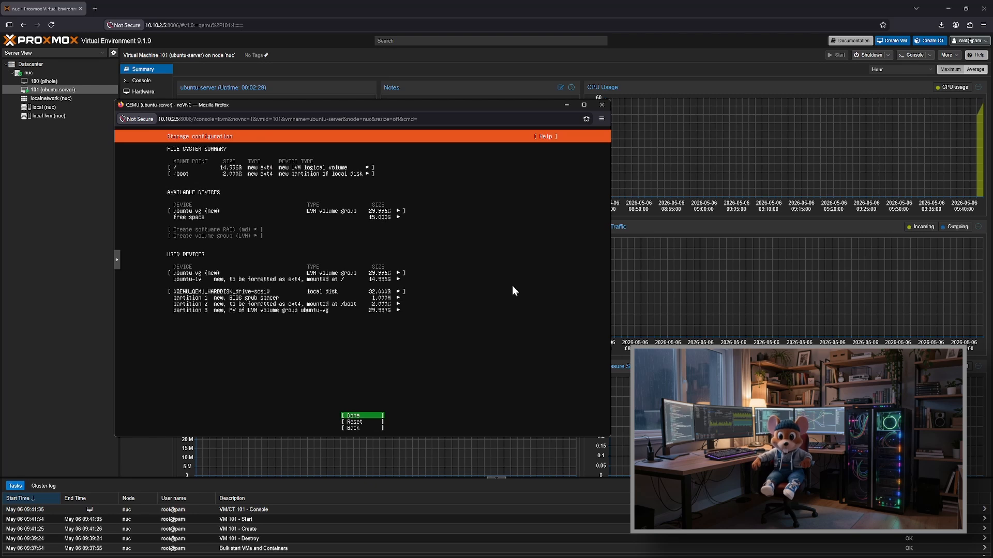
key(Return)
key(Down)
key(Return)
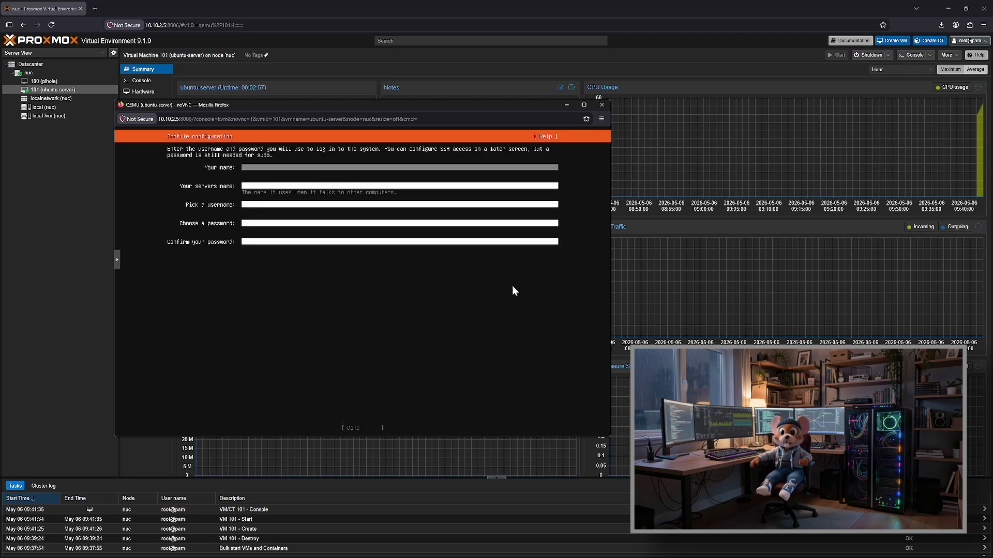
Step: Fill in the profile with the user's full name, the server name ubuntu-serv and the username boss
text(Dave Test)
key(Tab)
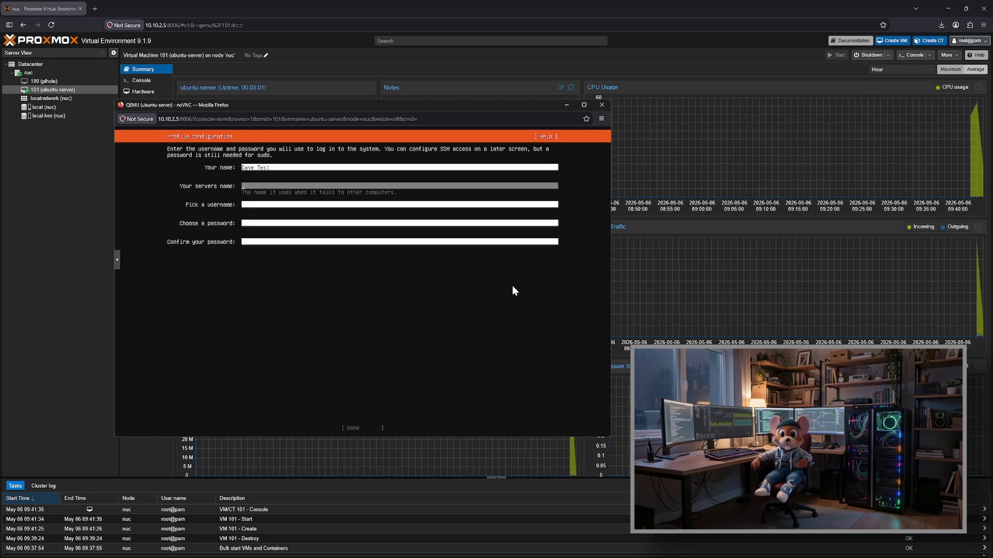
text(ubuntu-serv)
key(Tab)
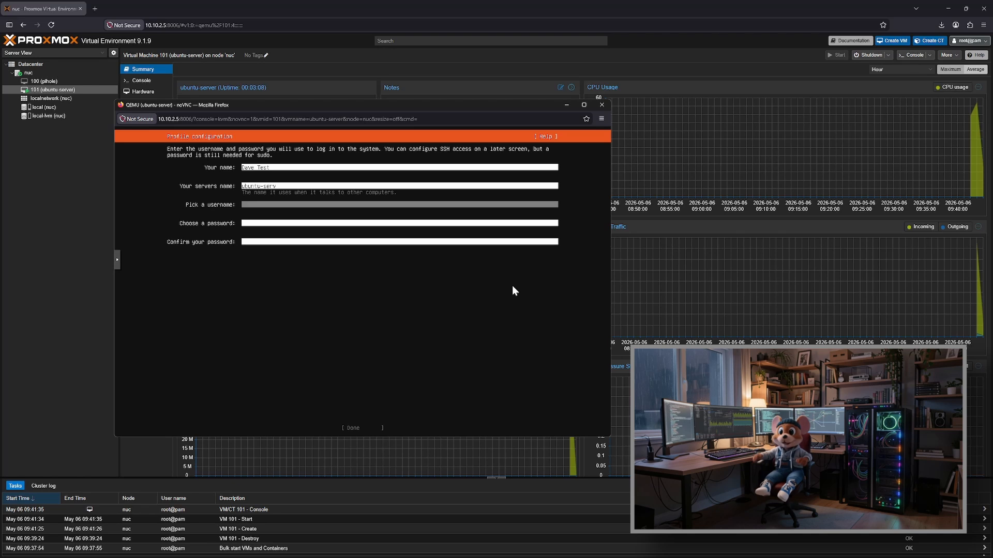
text(boss)
Step: Enter and confirm the account password, and submit the profile configuration
key(Tab)
text(********)
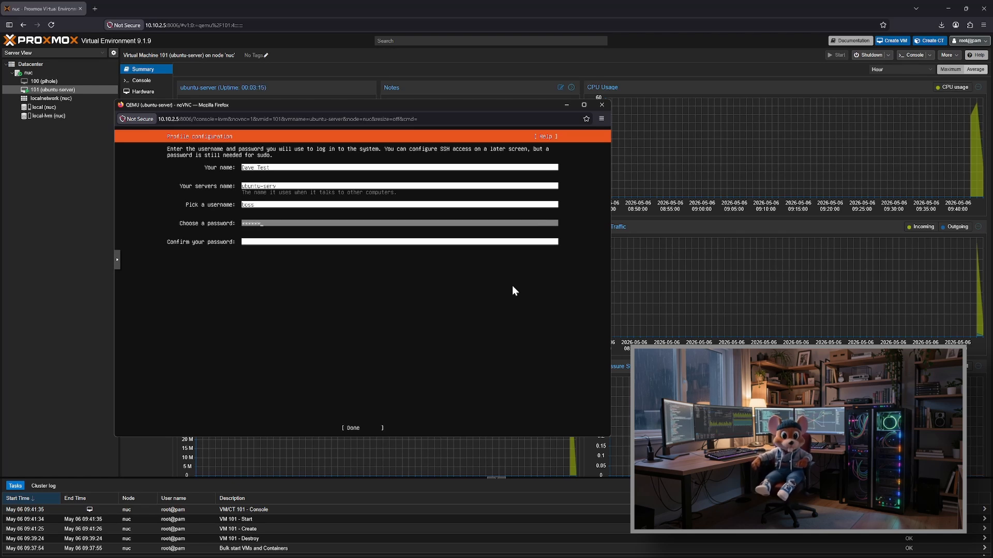
key(Tab)
text(********)
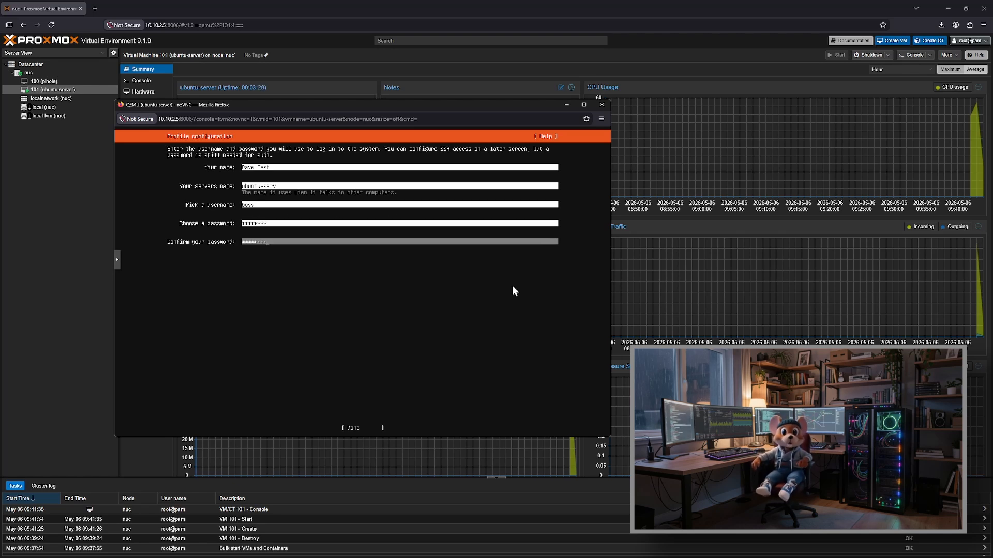
key(Tab)
key(Return)
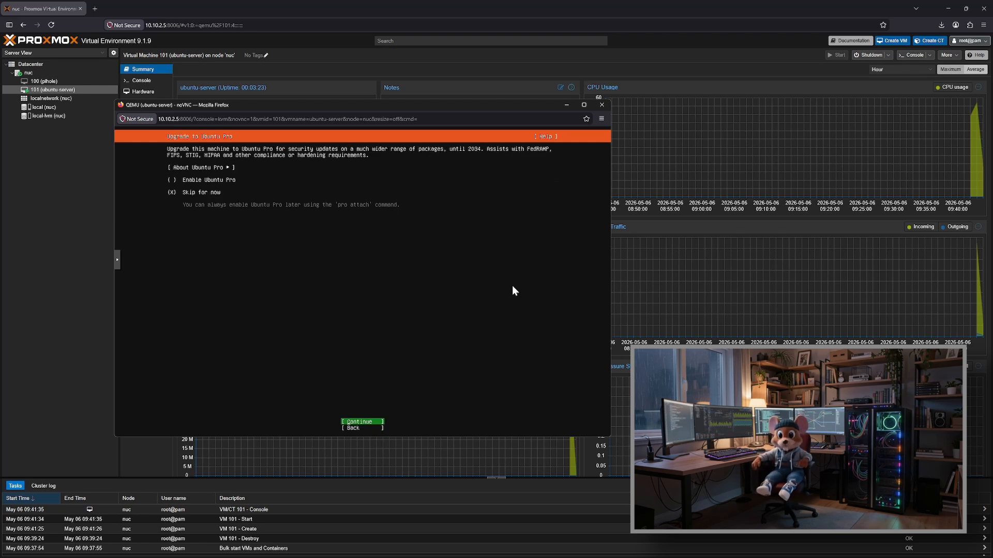
Step: Skip Ubuntu Pro for now and choose to install the OpenSSH server
key(Return)
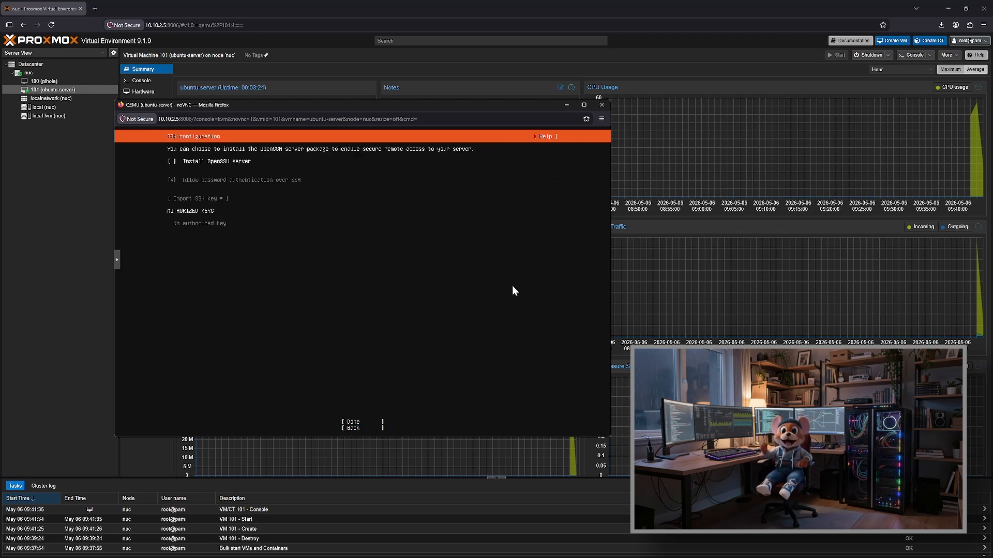
key(space)
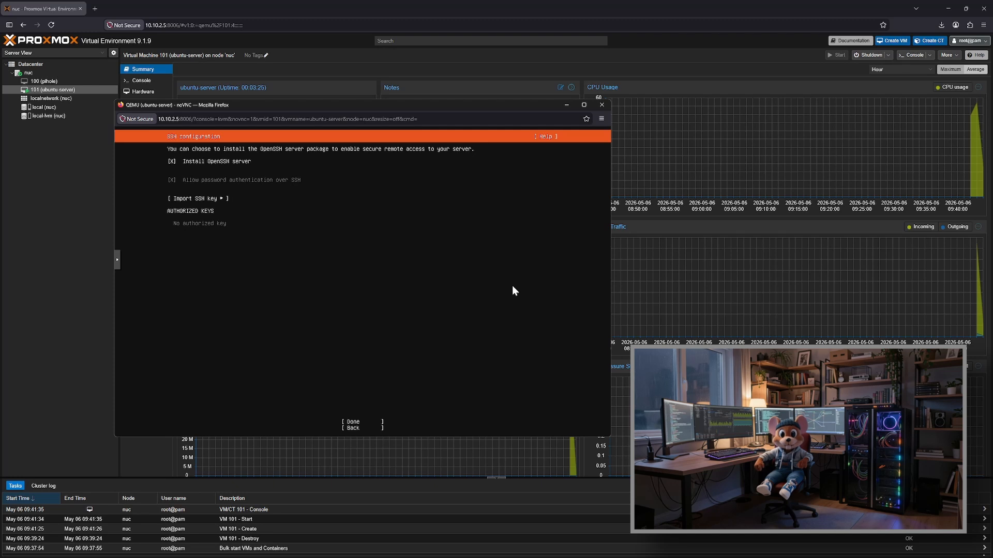
key(Tab)
Step: Proceed with the Ubuntu Server installation and reboot the machine once it is complete
key(Tab)
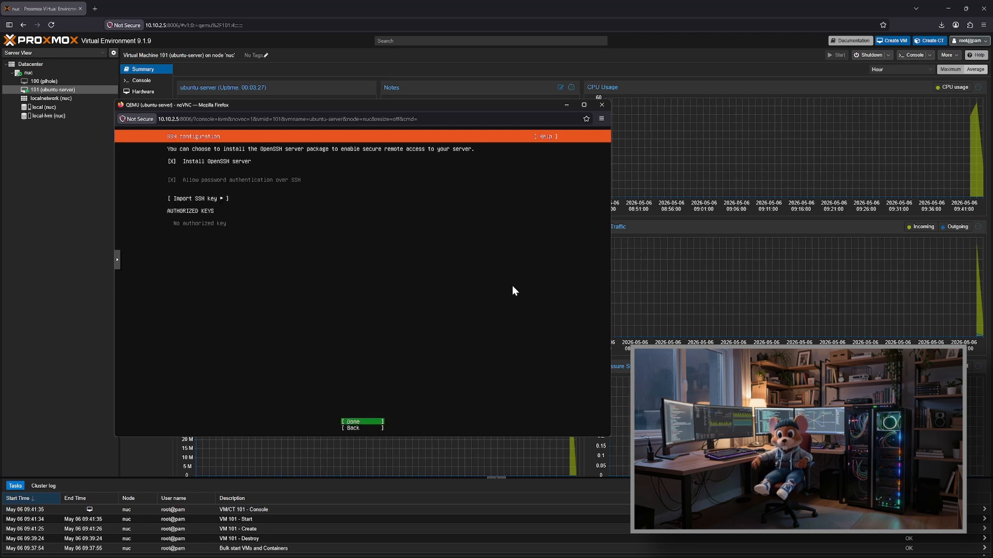
key(Return)
key(Tab)
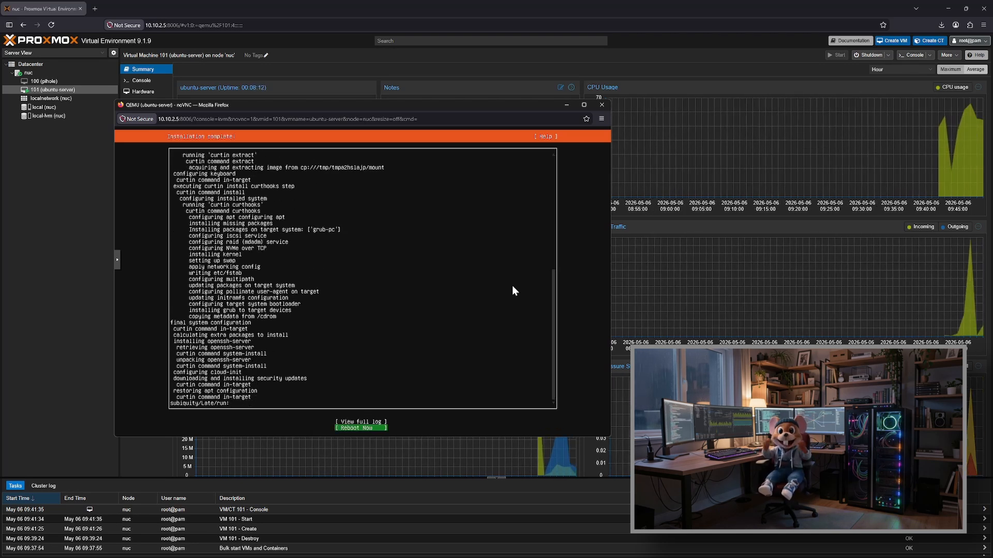
key(Return)
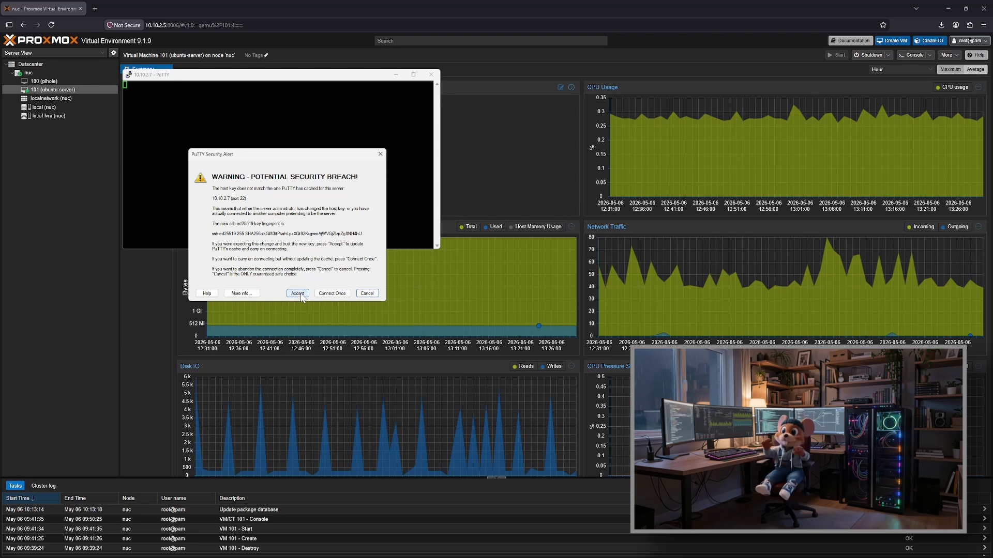
Step: In the PuTTY session to 10.10.2.7, accept the new host key and log in as boss with the account password
click(298, 293)
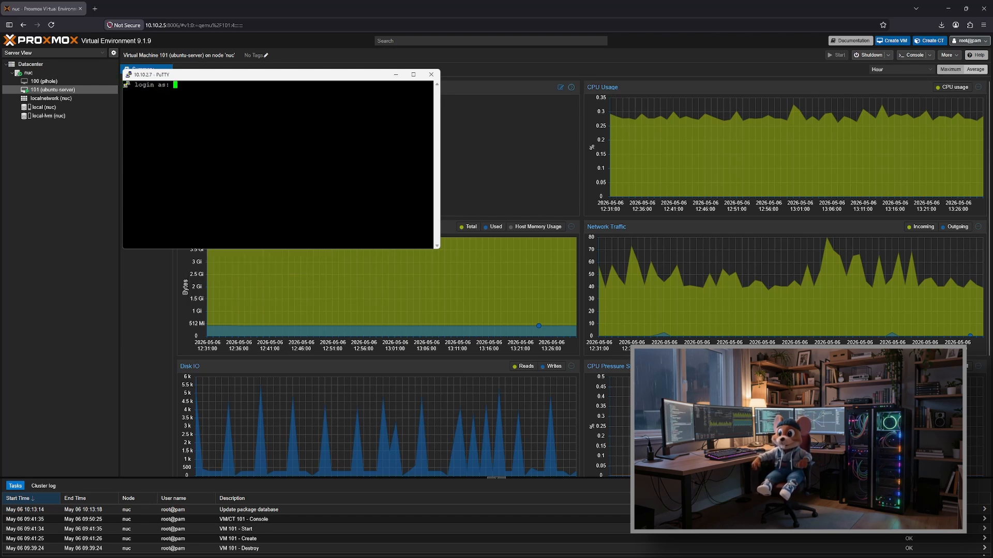
text(boss)
key(Return)
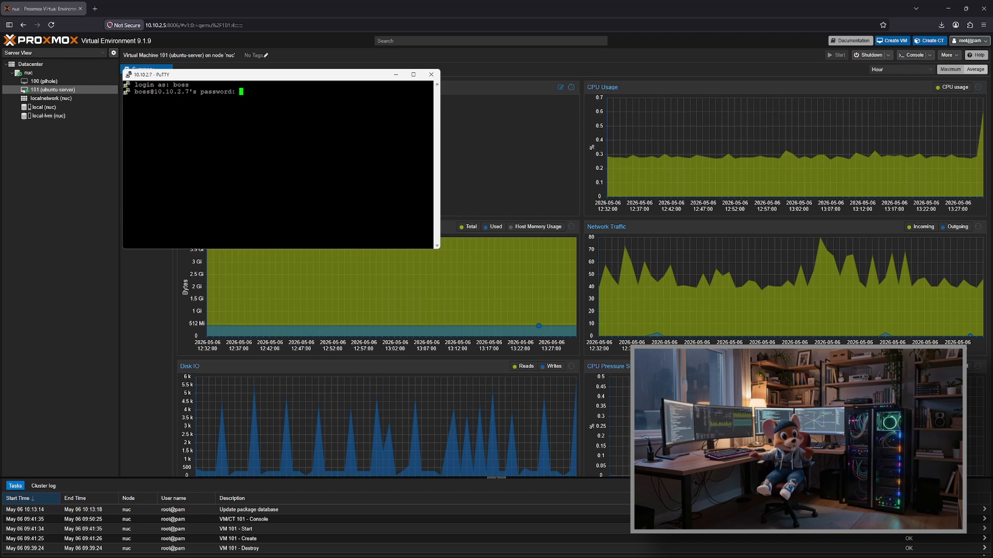
key(Return)
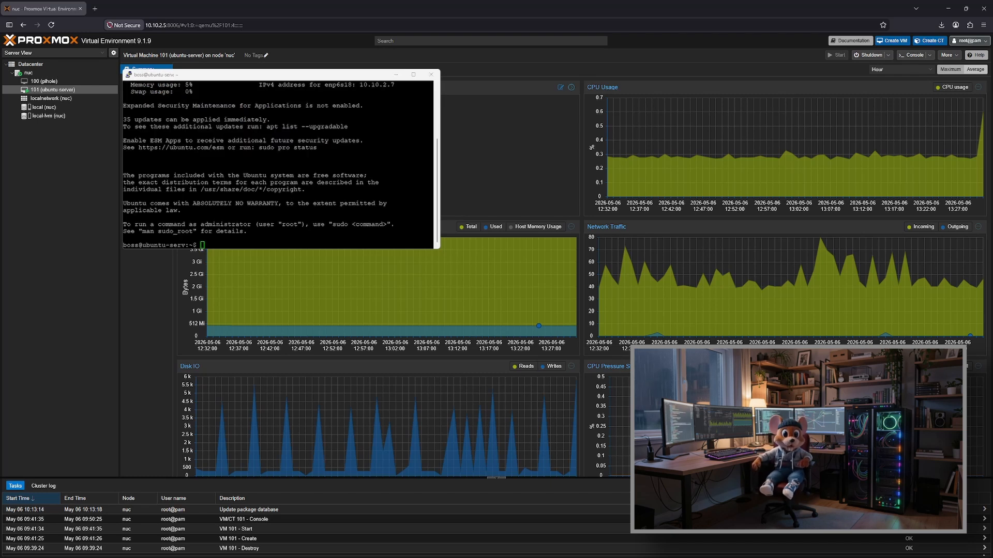
Step: Enlarge the terminal window and run "sudo apt update && sudo apt upgrade -y", authorizing it with the sudo password
drag(439, 248, 552, 435)
text(sudo apt update && sudo apt upgrade -y)
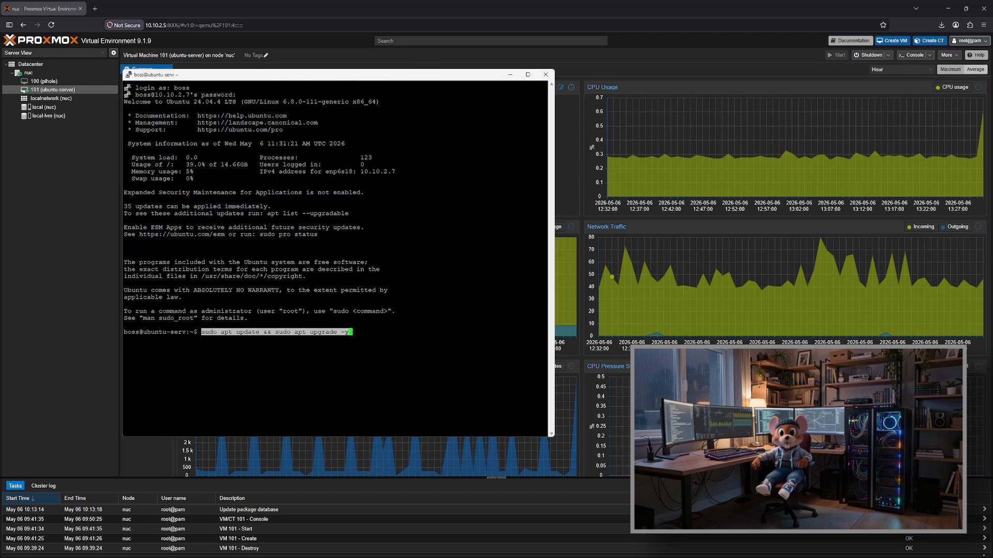
key(Right)
key(Return)
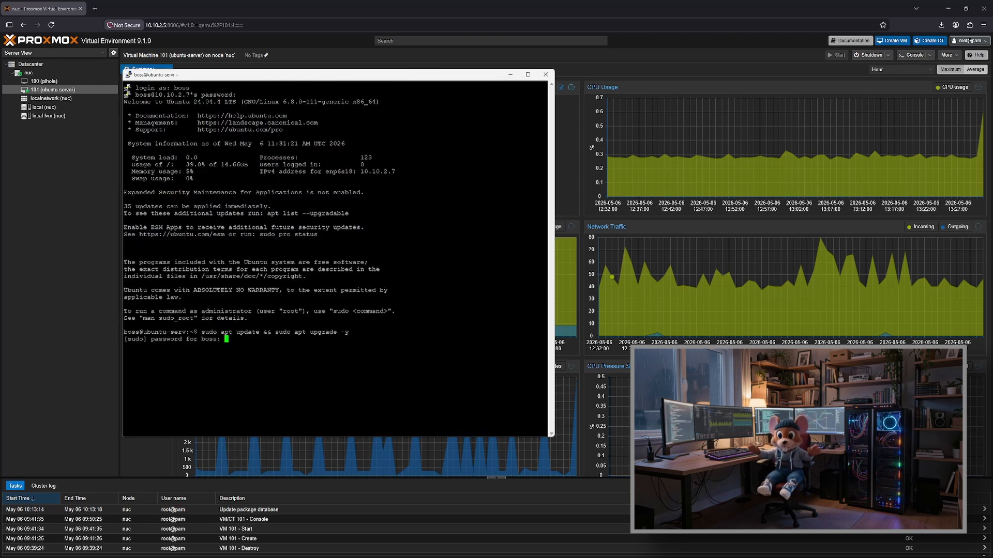
key(Return)
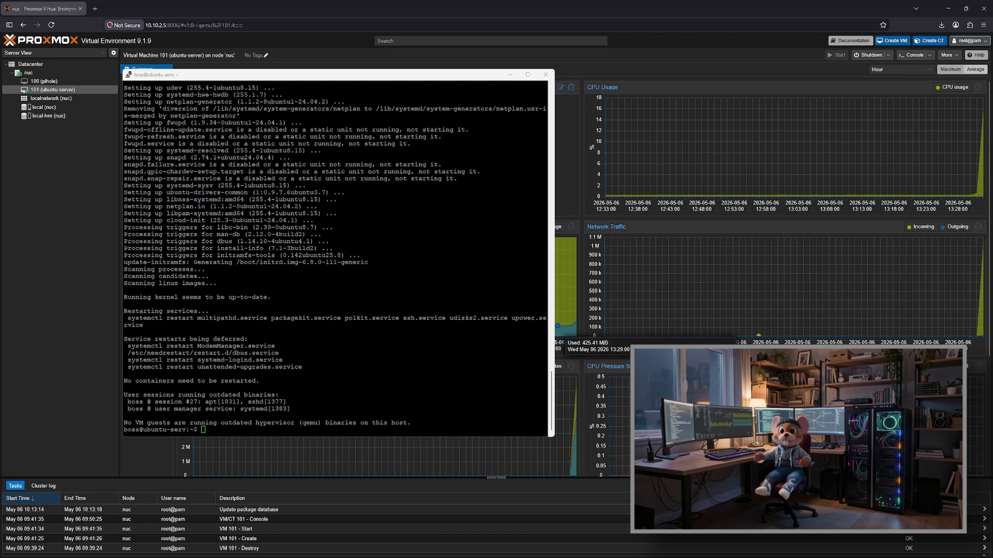
Step: Install the QEMU guest agent by running "sudo apt install qemu-guest-agent -y"
key(alt+Tab)
text(sudo apt install qemu-guest-agent -y)
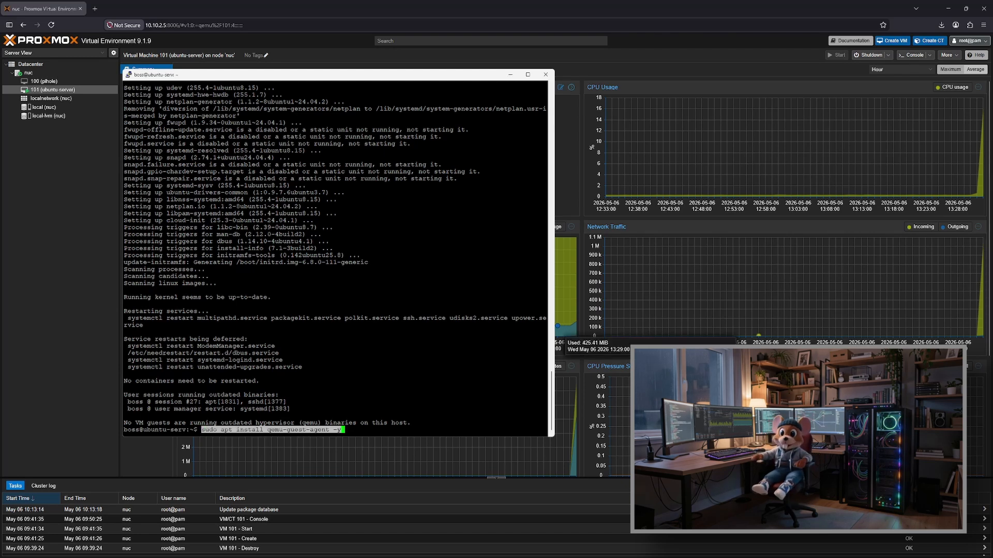
key(Return)
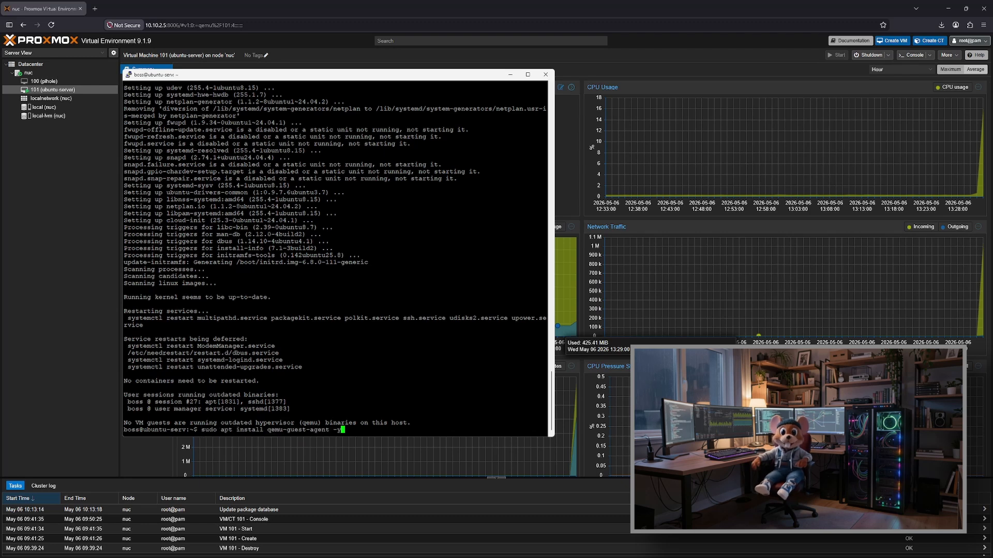
key(Return)
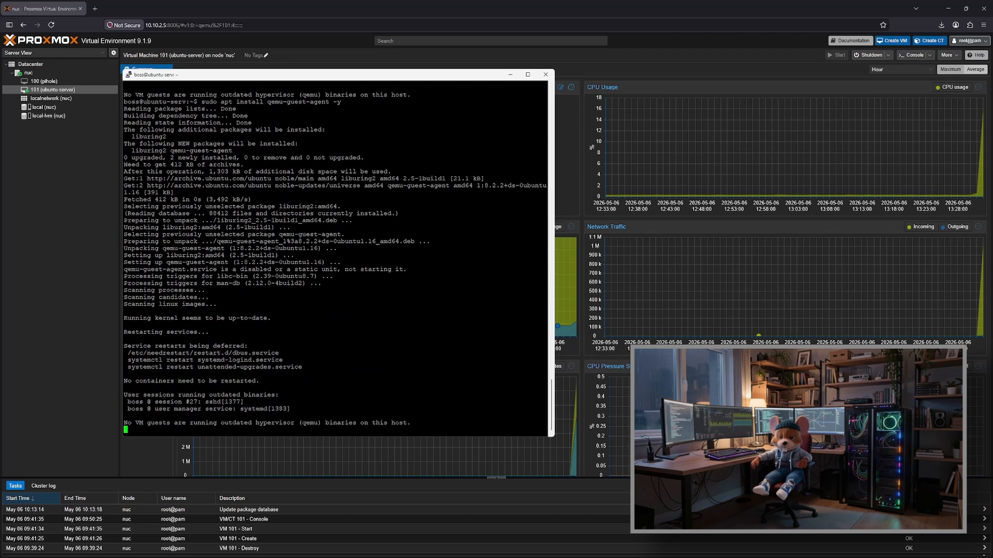
Step: Reboot the server and log back in to 10.10.2.7 over SSH as boss with the account password
text(reboot)
text(boss)
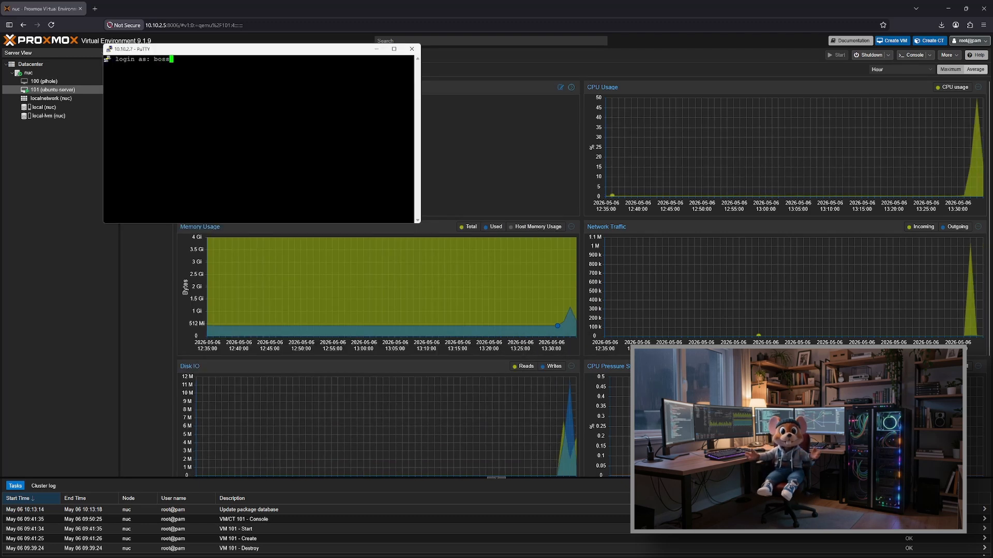
key(Return)
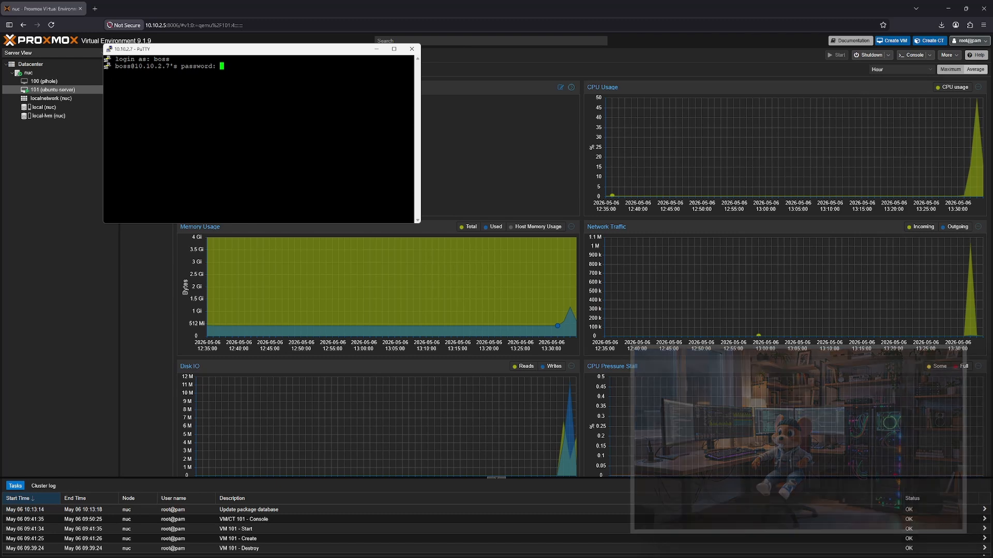
key(Return)
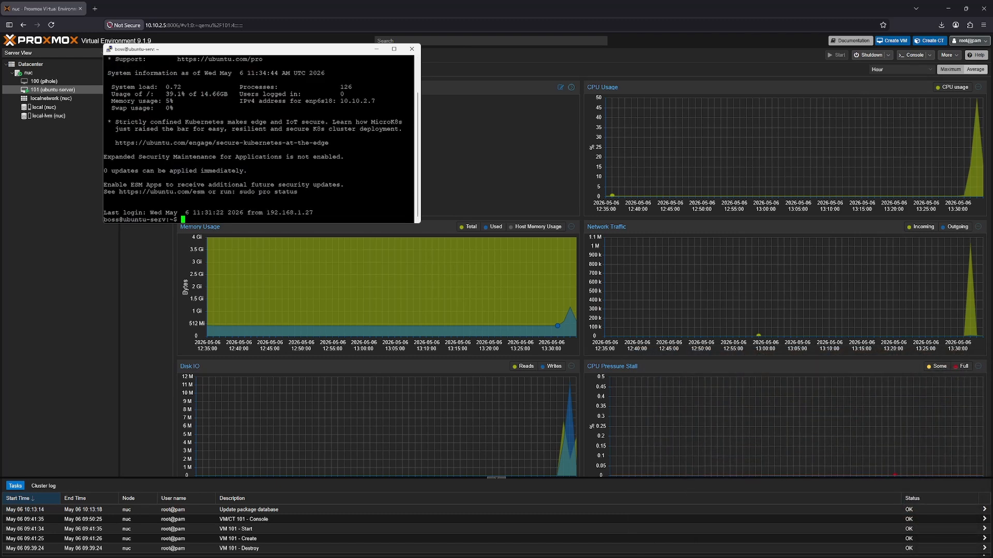